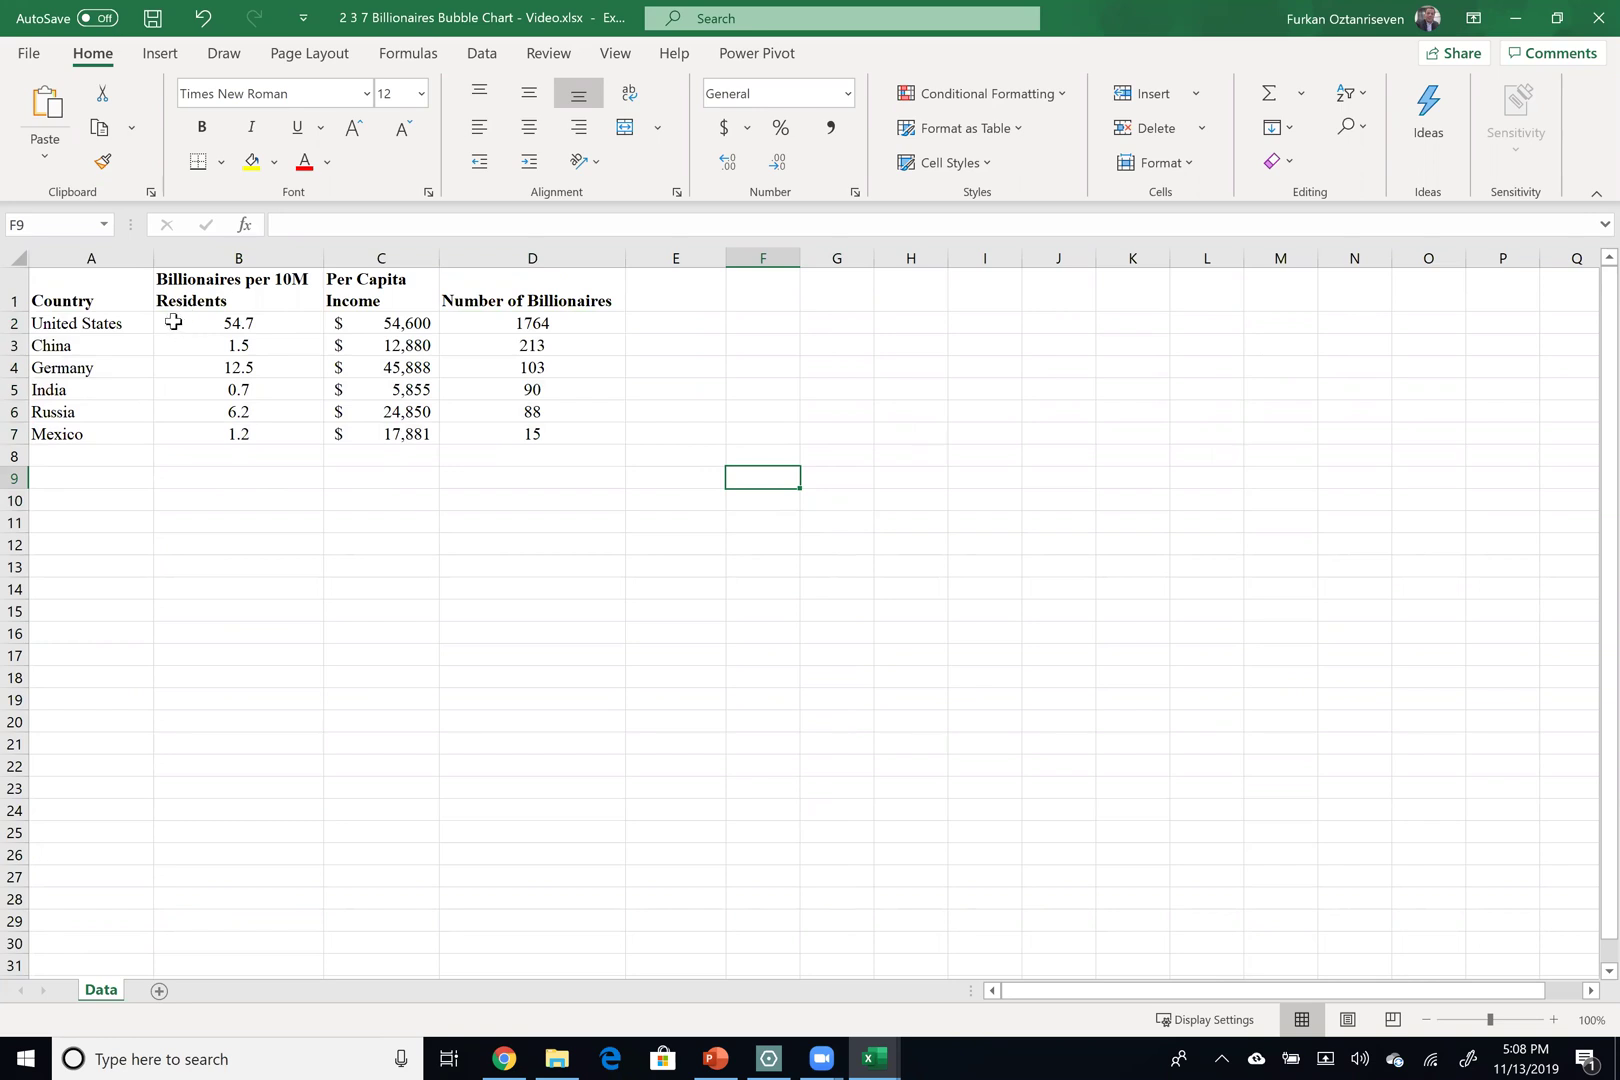
Insert a 3-D bubble chart from the numeric data in B2:D7, leaving out the country names and headers
{"action": "left_click", "coordinate": [85, 320]}
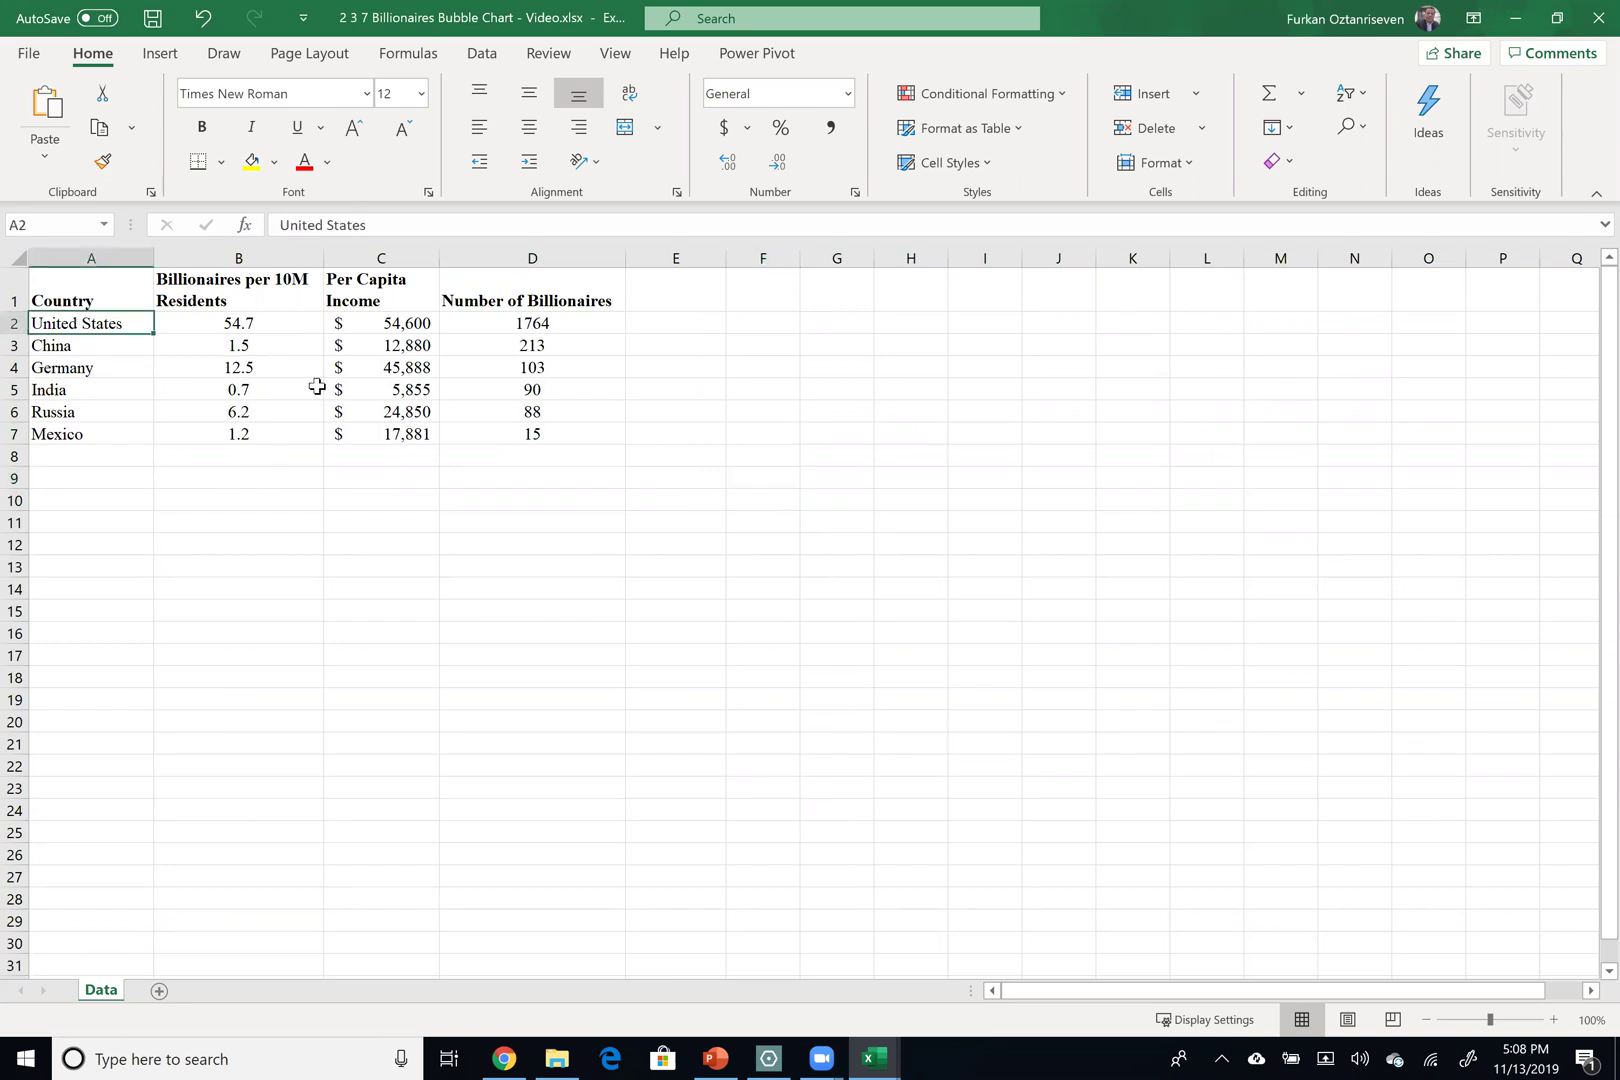
{"action": "left_click_drag", "start_coordinate": [261, 328], "coordinate": [498, 433]}
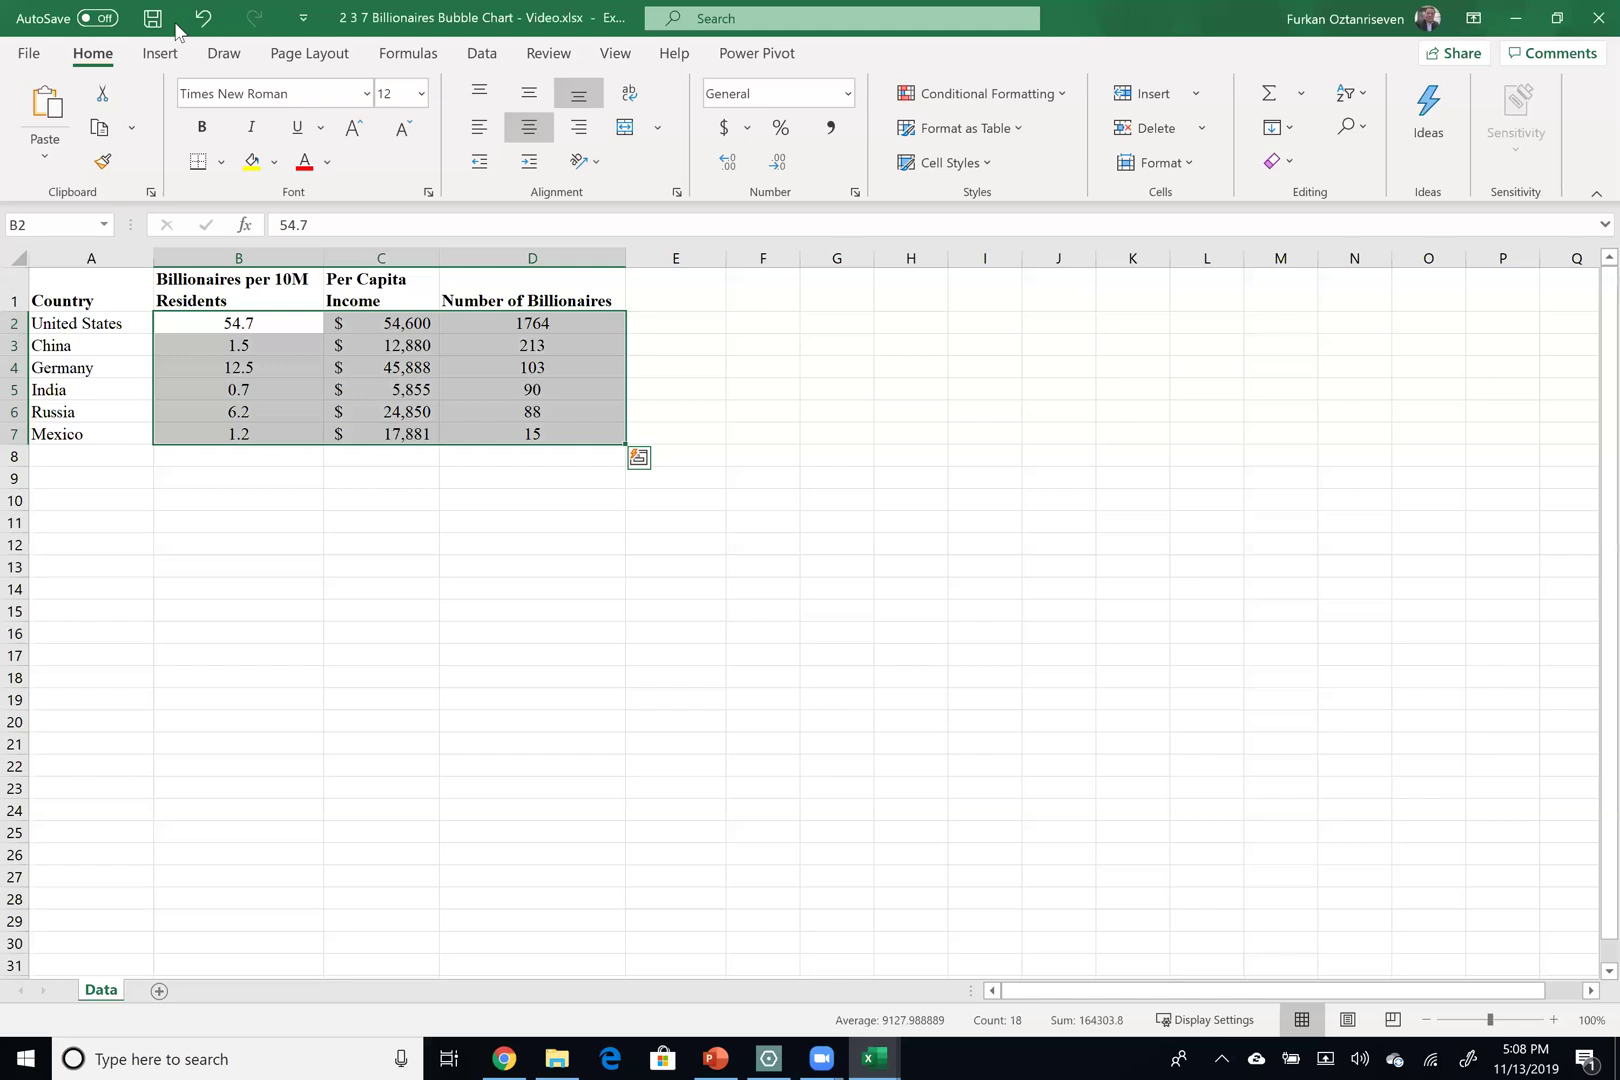
{"action": "scroll", "coordinate": [381, 108], "scroll_direction": "down", "scroll_amount": 1}
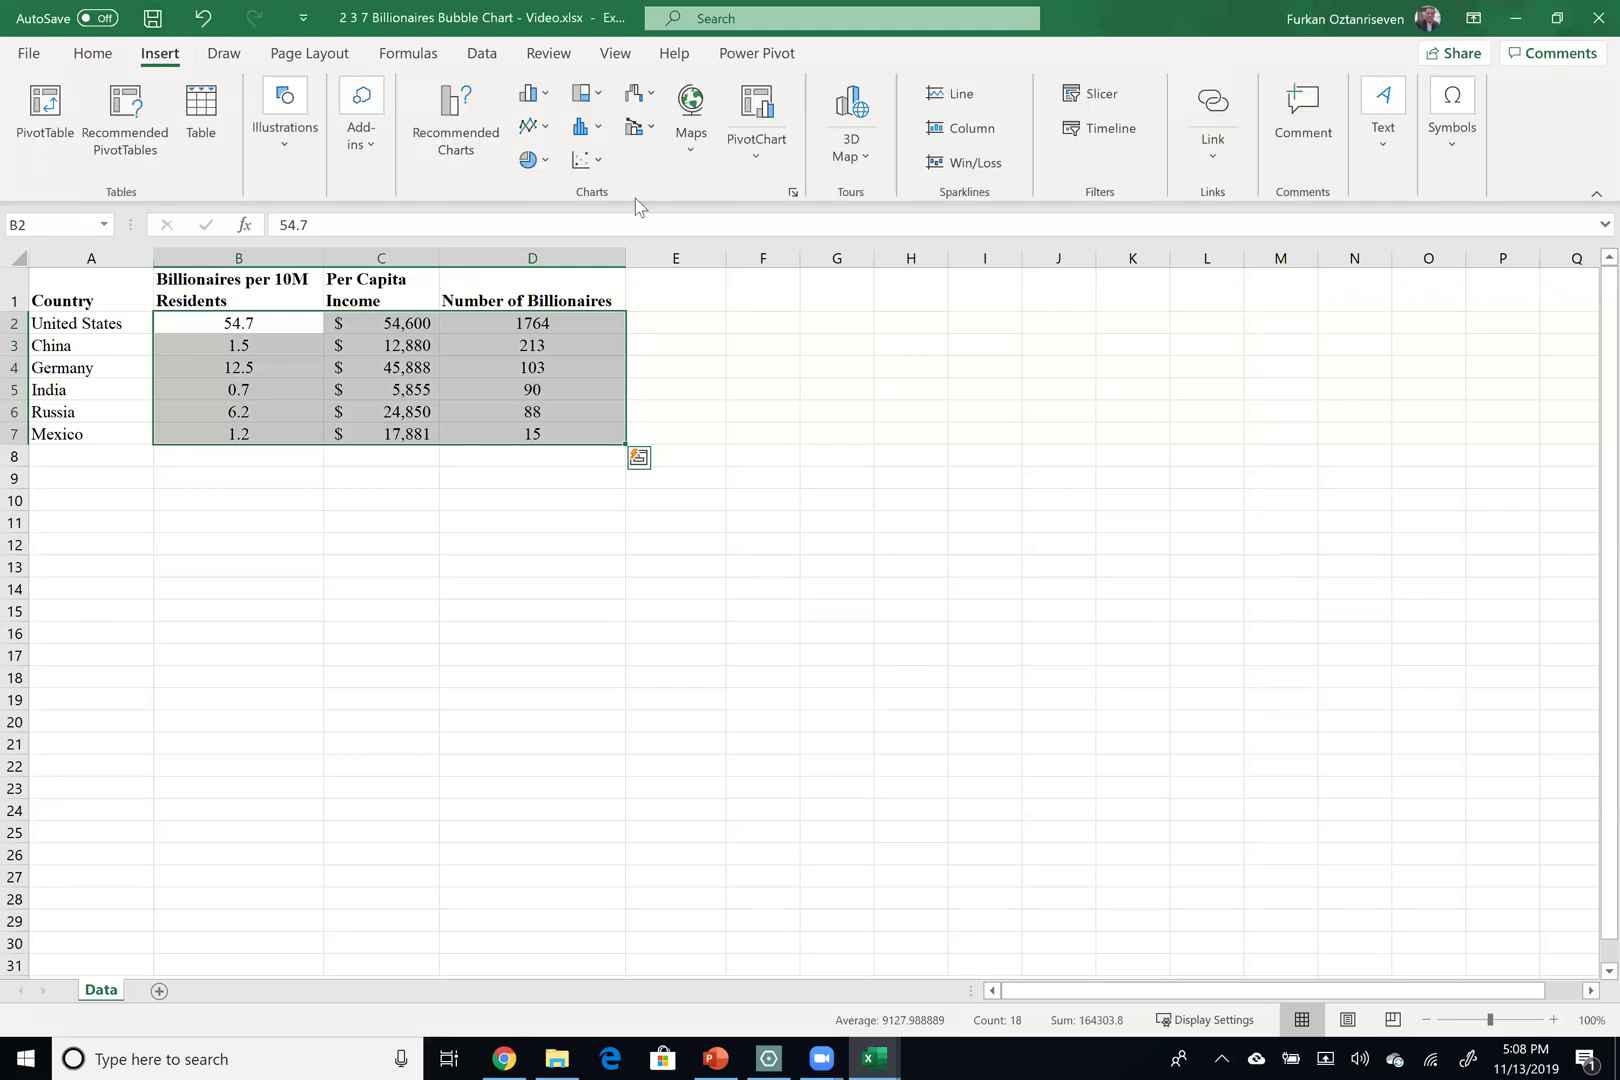
{"action": "left_click", "coordinate": [598, 162]}
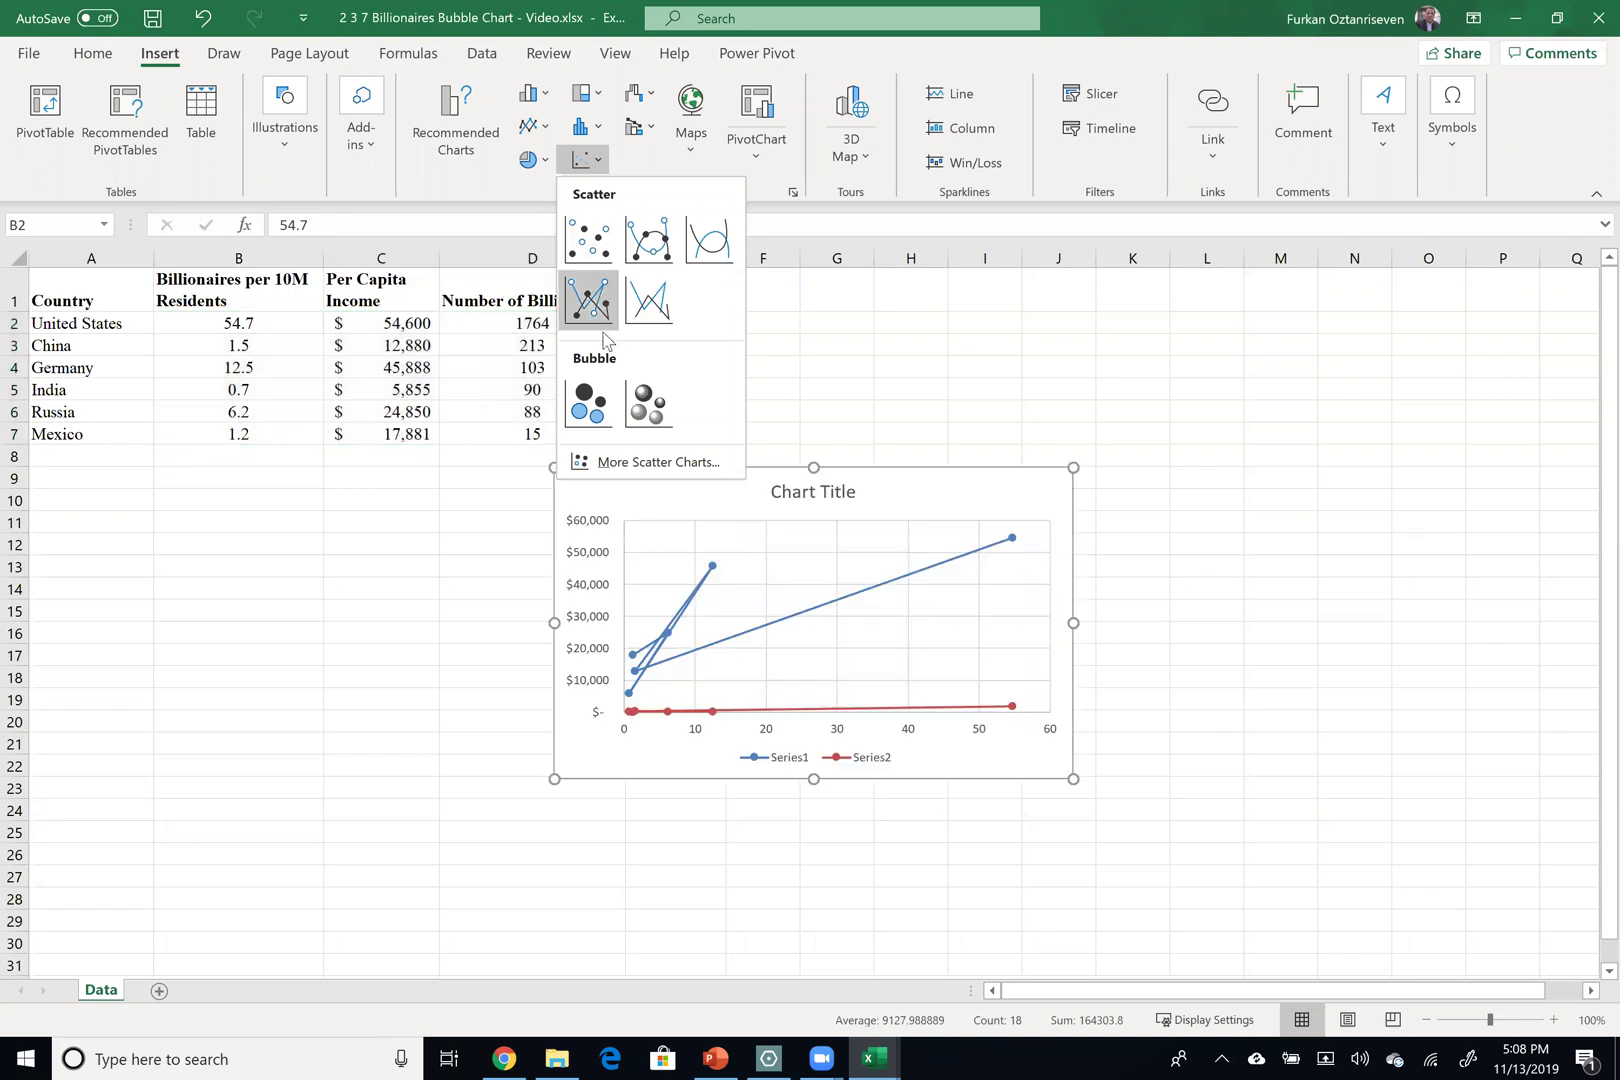
{"action": "left_click", "coordinate": [642, 405]}
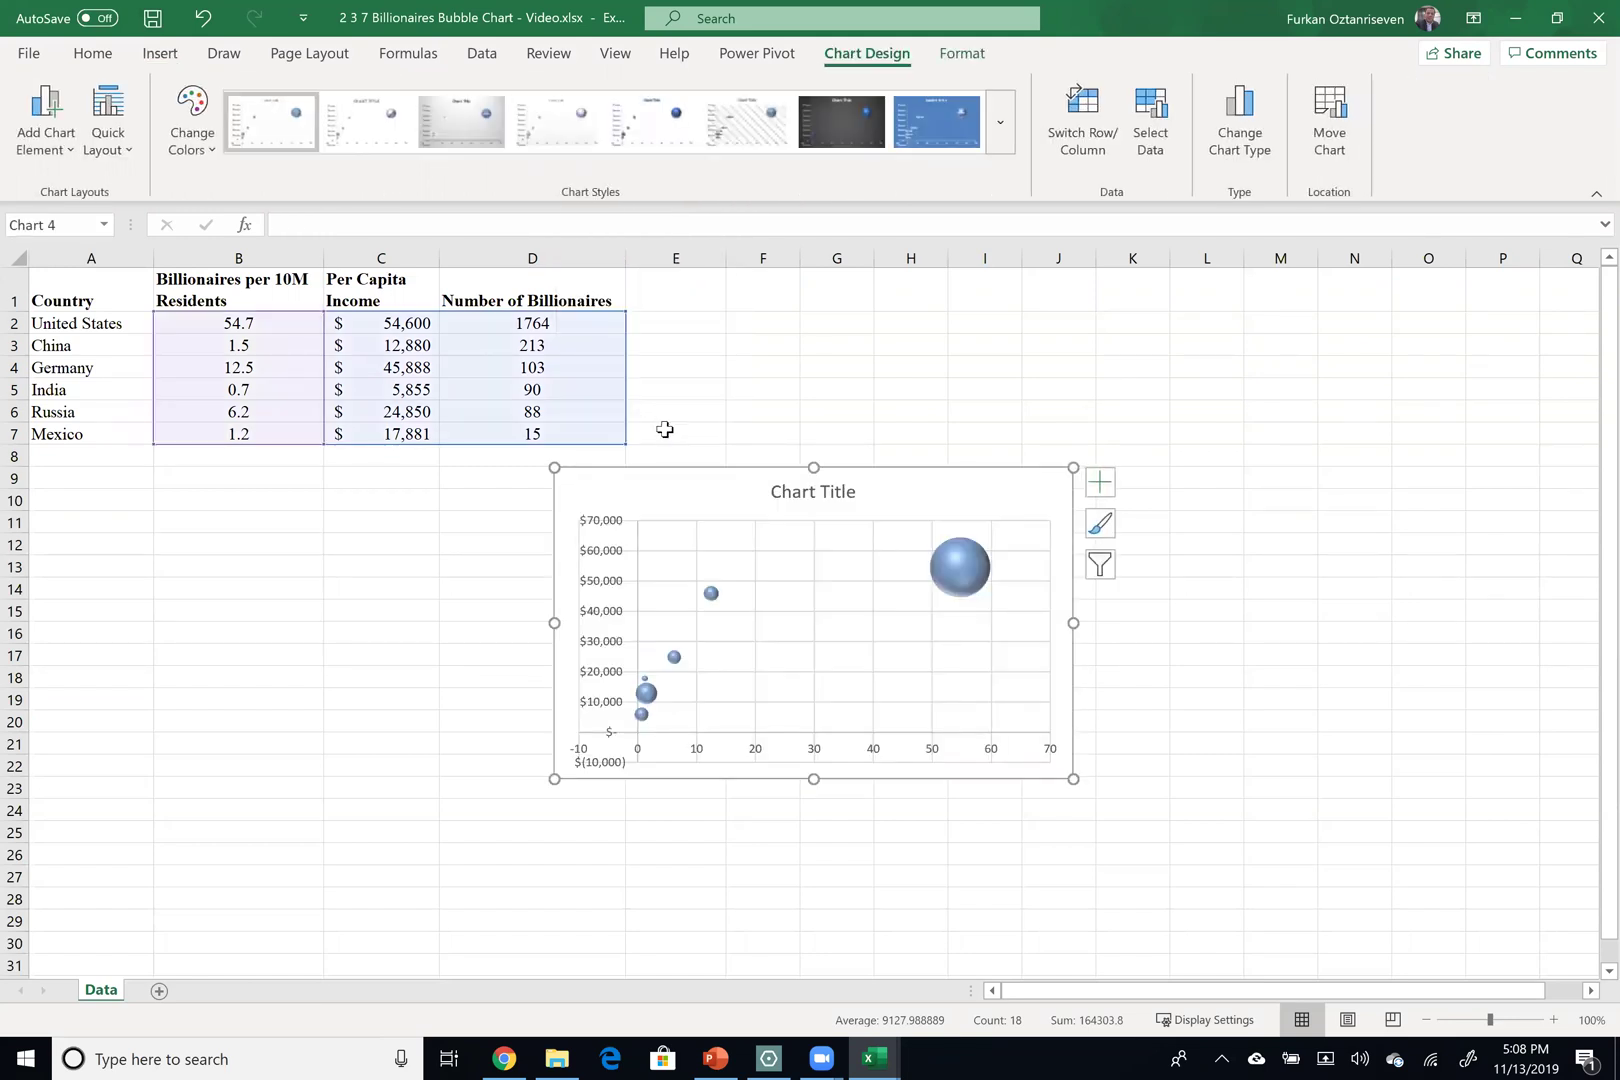
Add axis titles to the bubble chart and set the vertical axis title to "Per Capita Income"
{"action": "left_click", "coordinate": [1100, 482]}
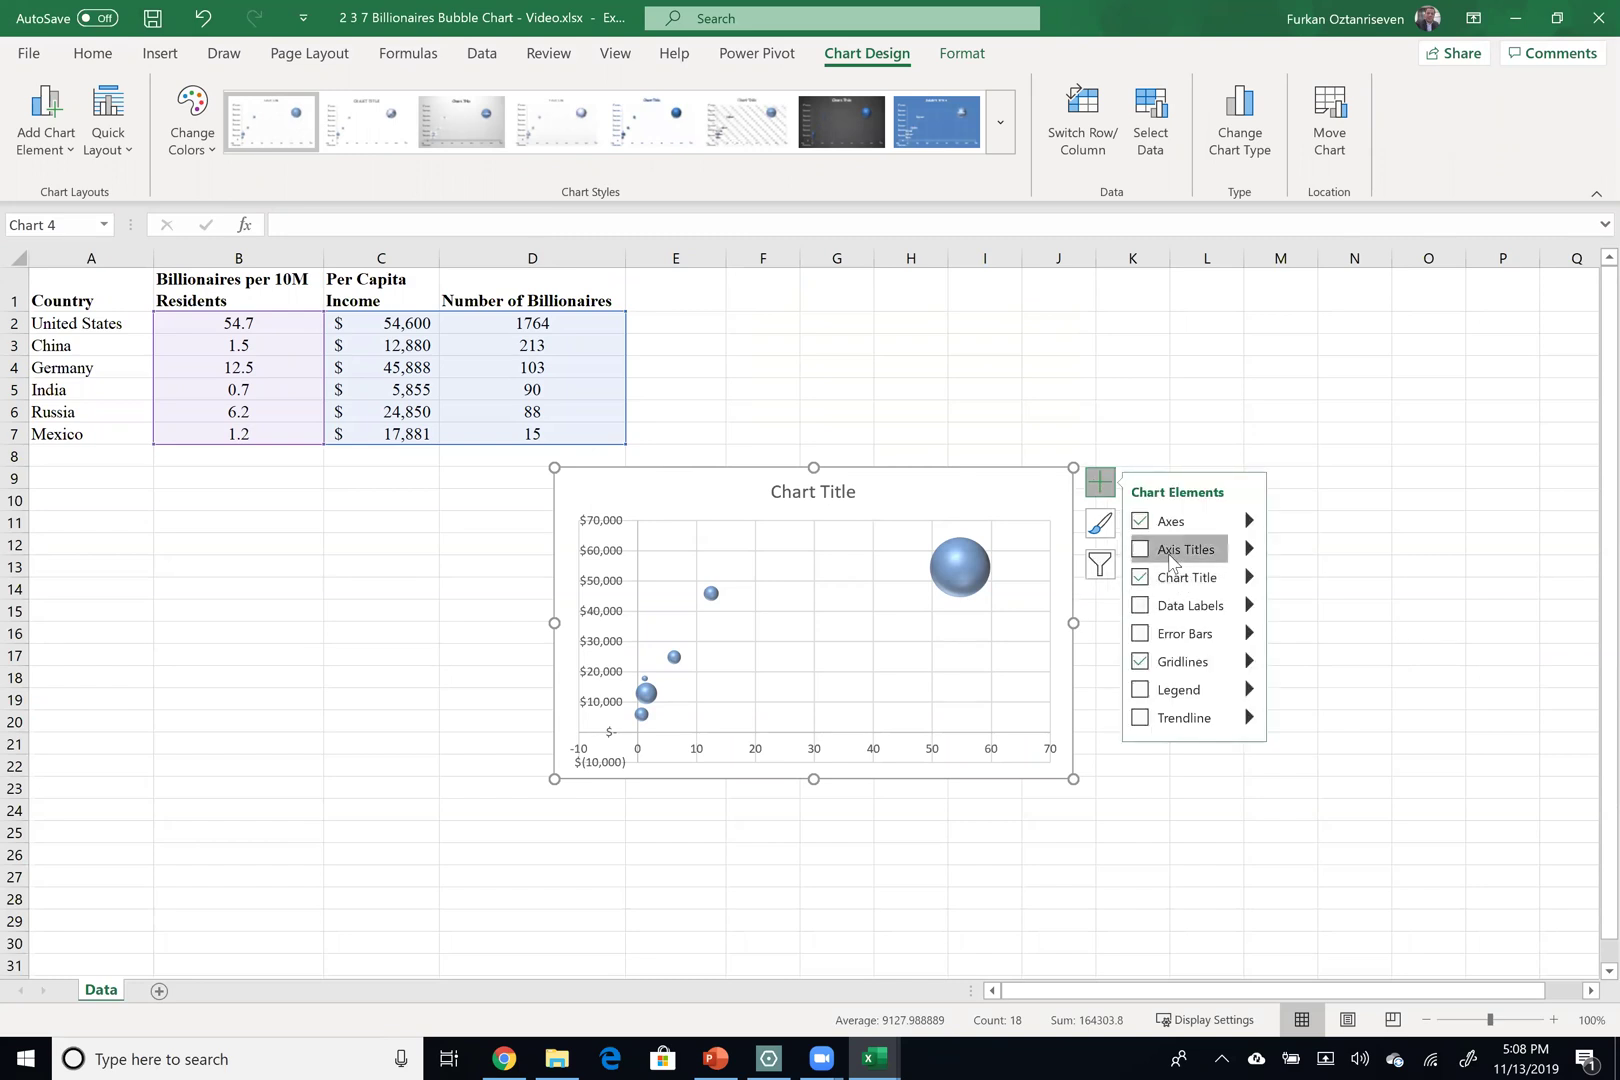
{"action": "left_click", "coordinate": [1141, 549]}
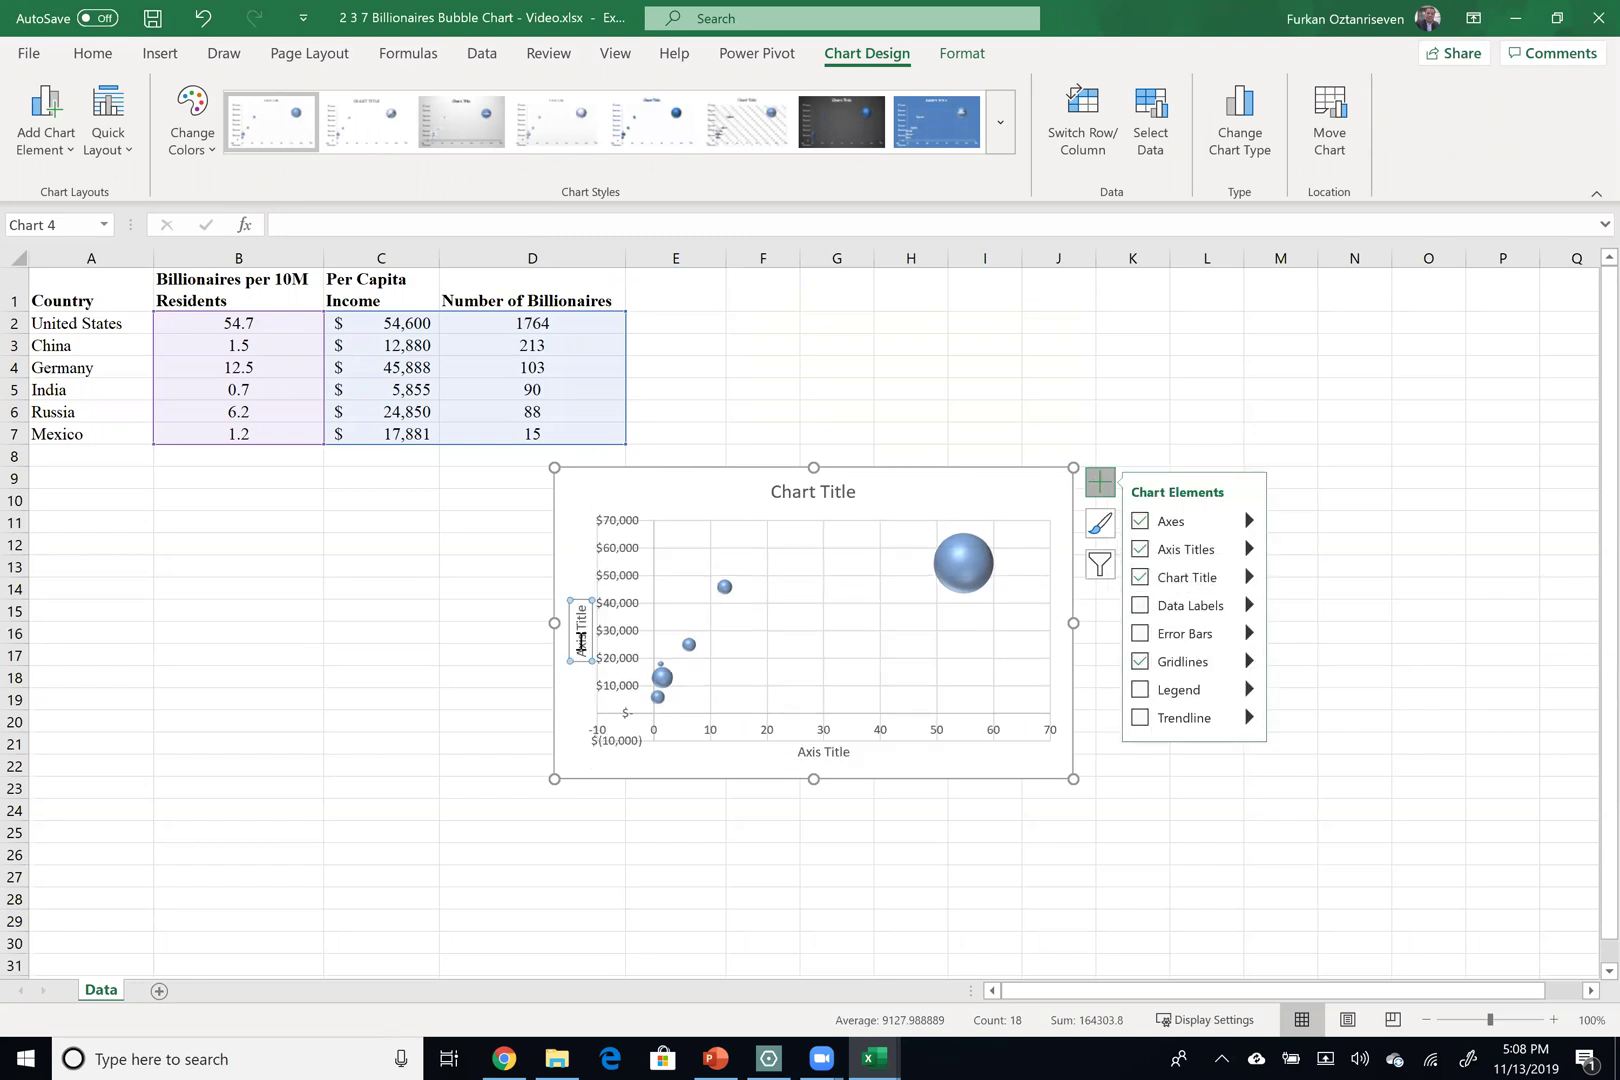
{"action": "triple_click", "coordinate": [576, 630]}
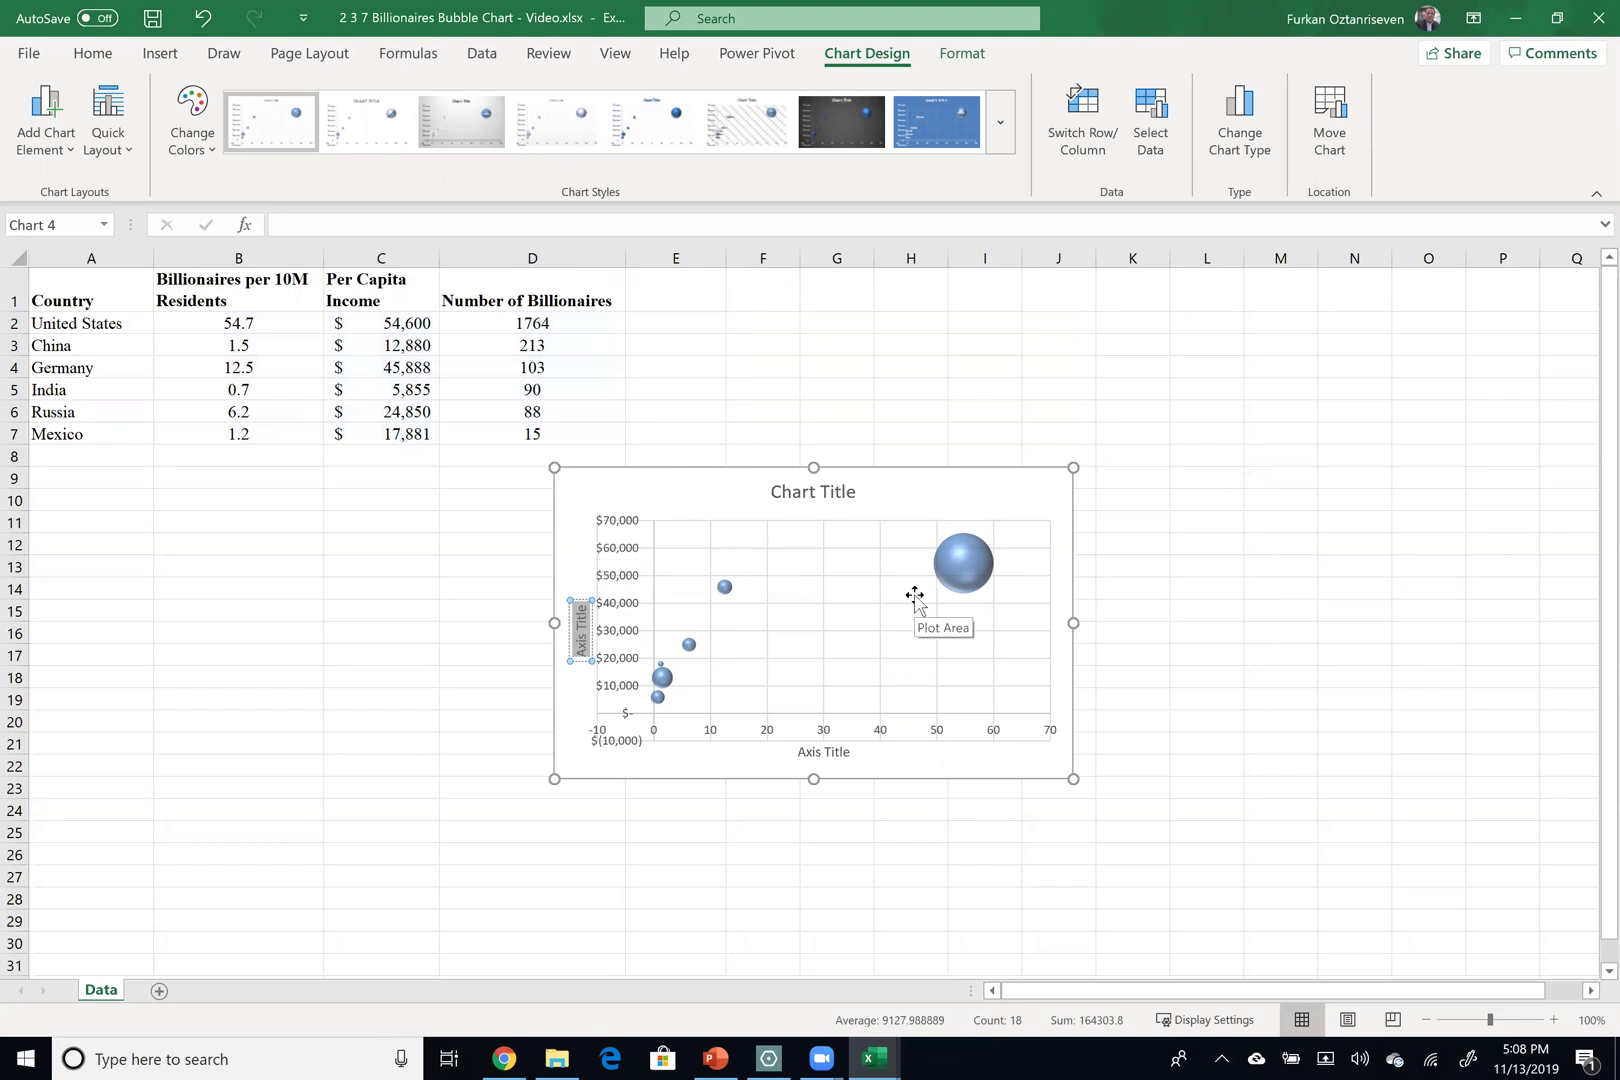
{"action": "type", "text": "Per Capita Income"}
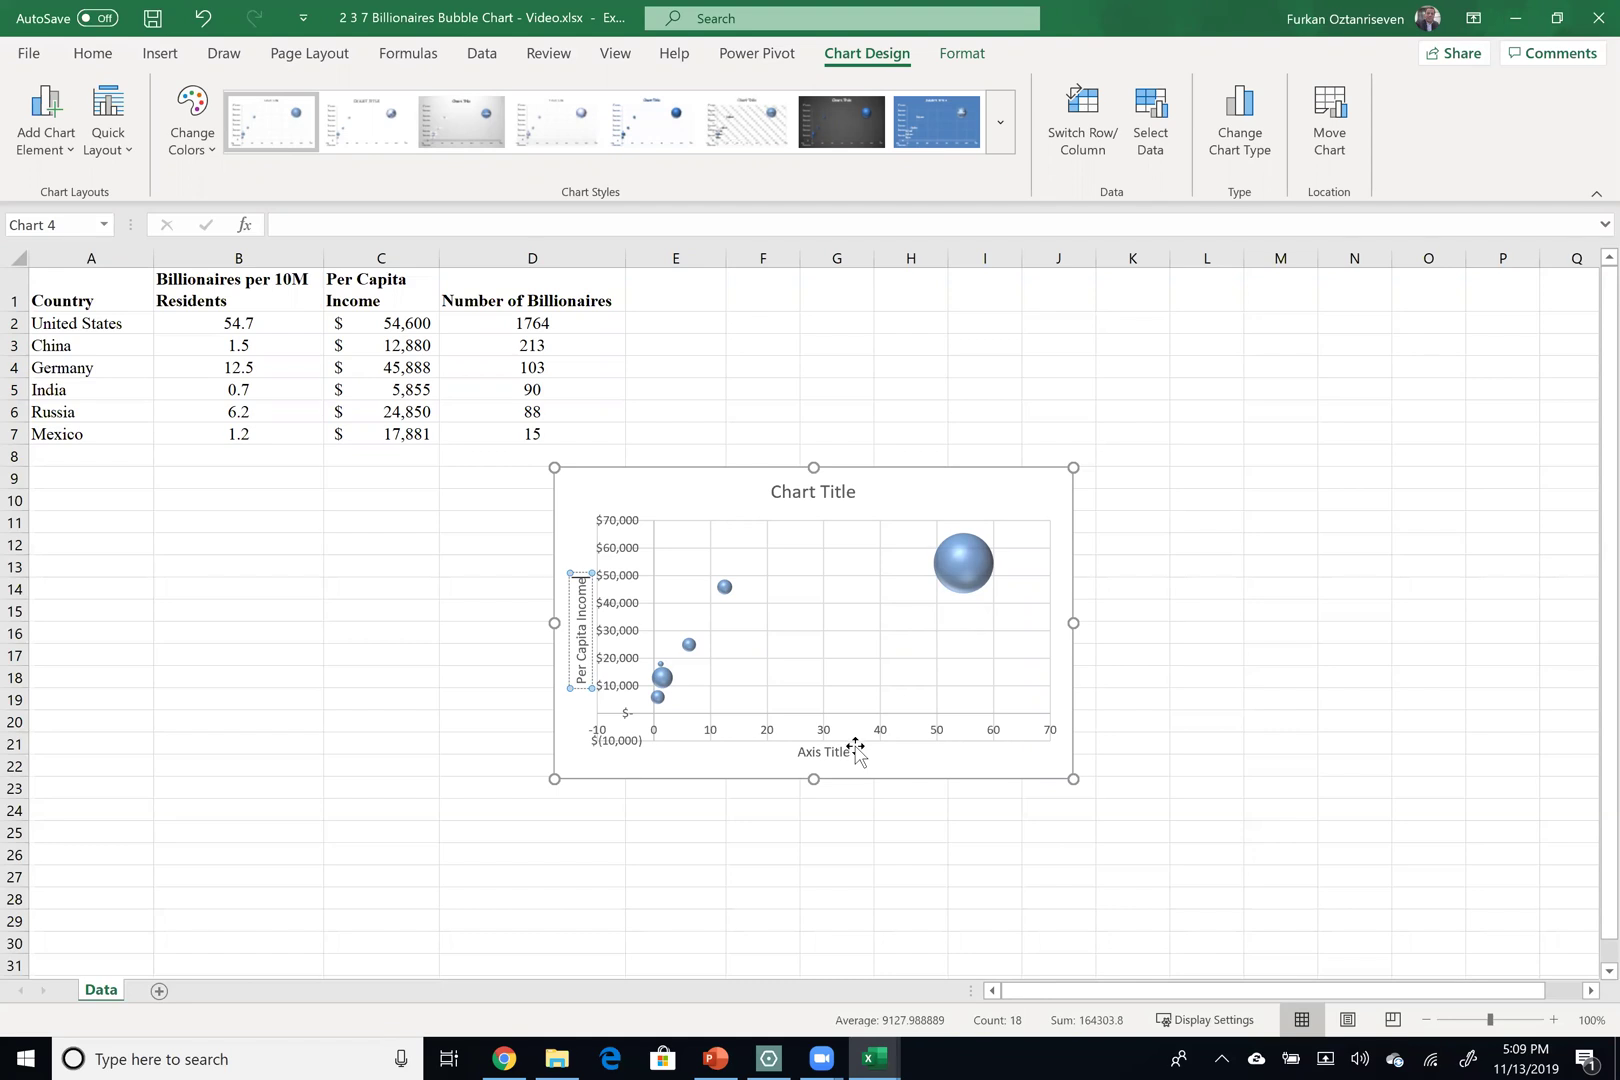
Set the horizontal axis title to "# Billionaires per 10 Million Residents"
{"action": "left_click", "coordinate": [842, 755]}
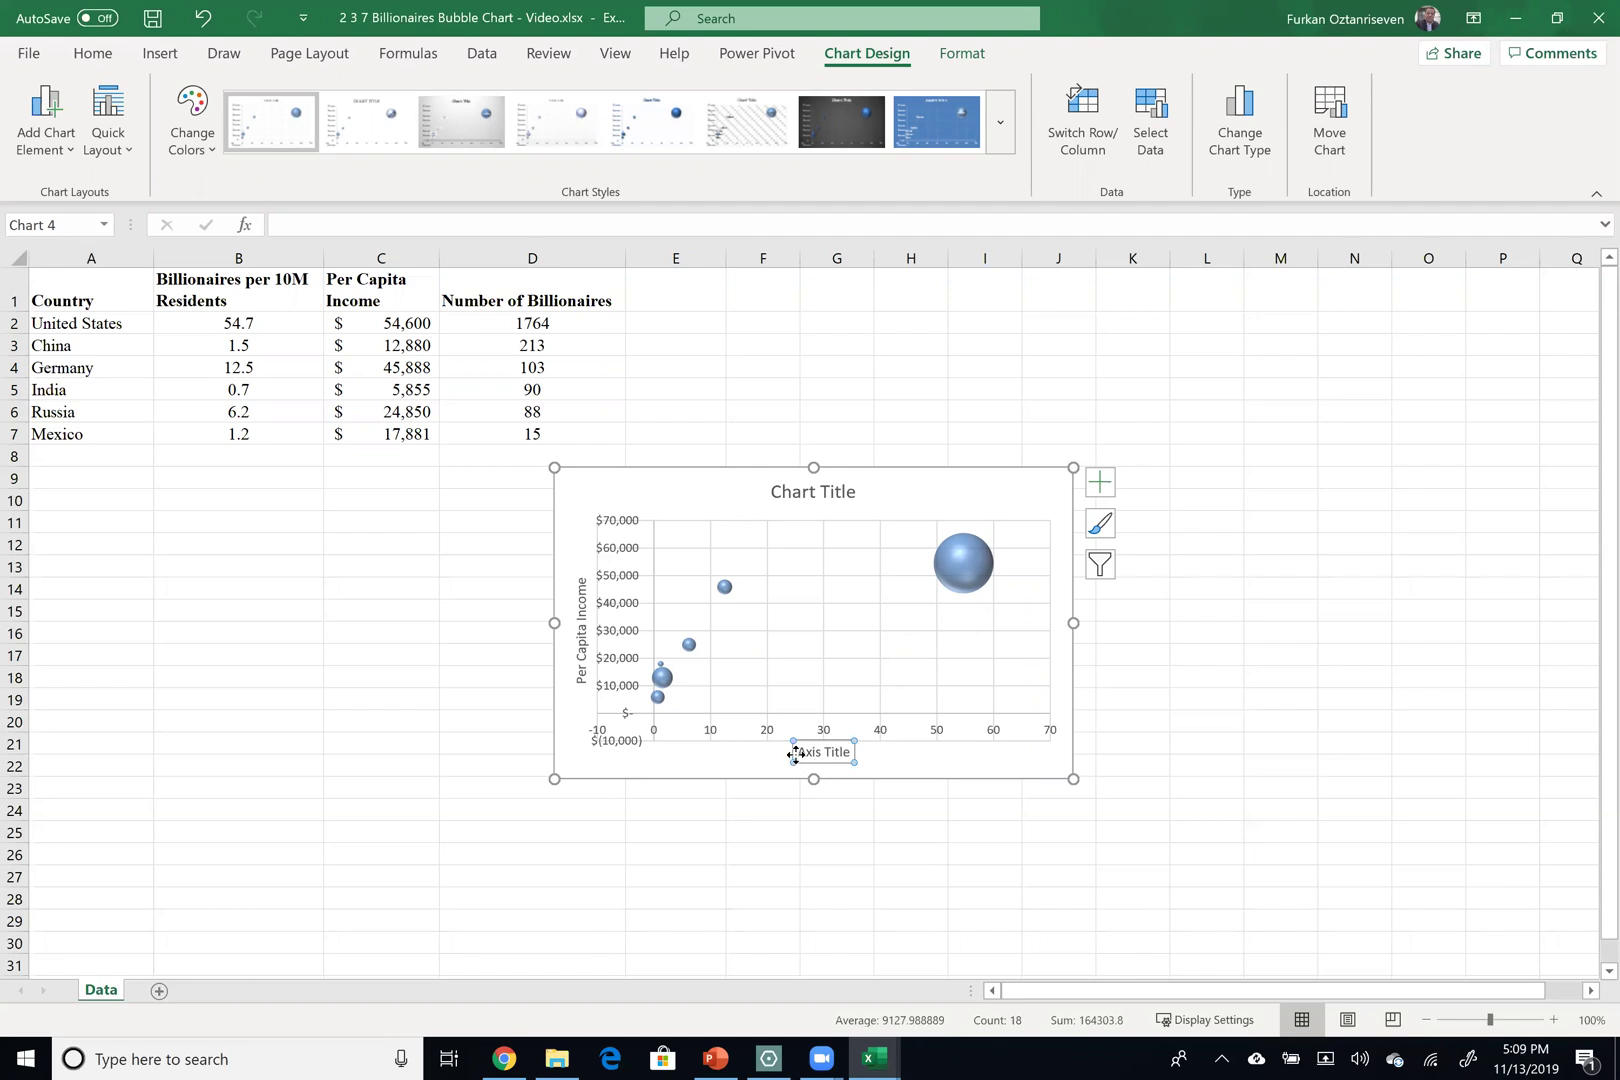
{"action": "left_click", "coordinate": [836, 751]}
{"action": "triple_click", "coordinate": [836, 751]}
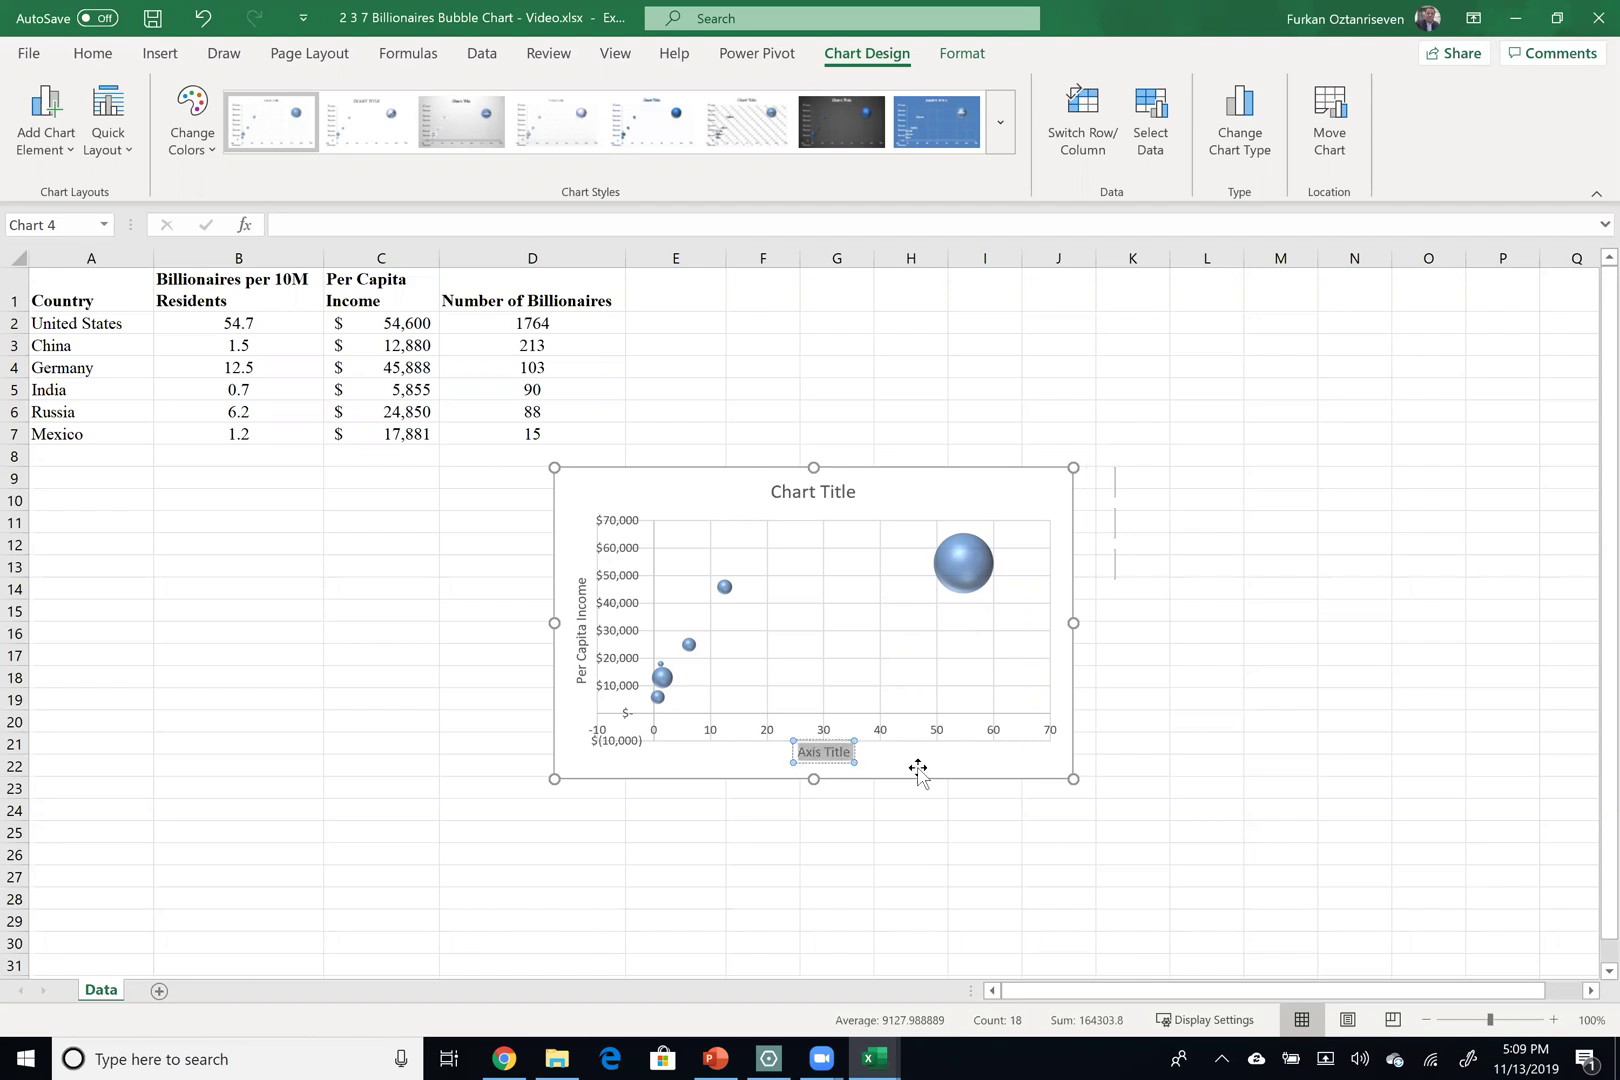
{"action": "type", "text": "# Billionaires per 10 Million Residents"}
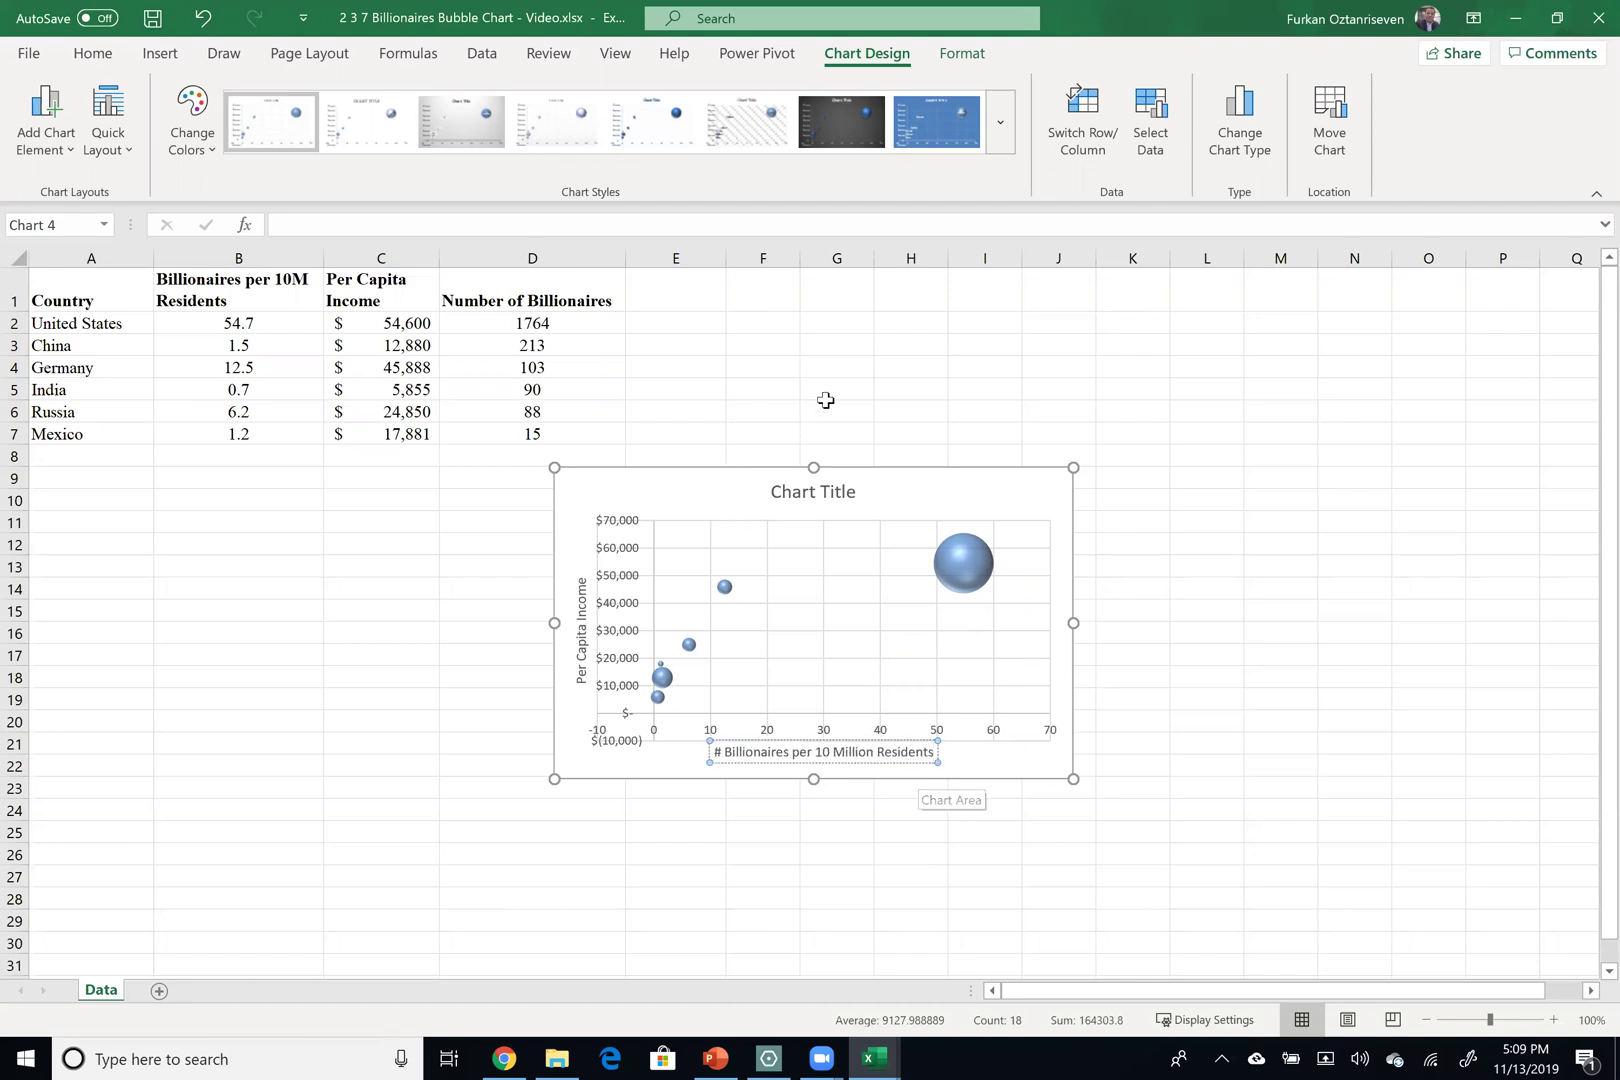
{"action": "left_click", "coordinate": [825, 400]}
Enlarge the chart so it reaches into column B and down to row 26, and apply the dark chart Style 7
{"action": "left_click", "coordinate": [660, 473]}
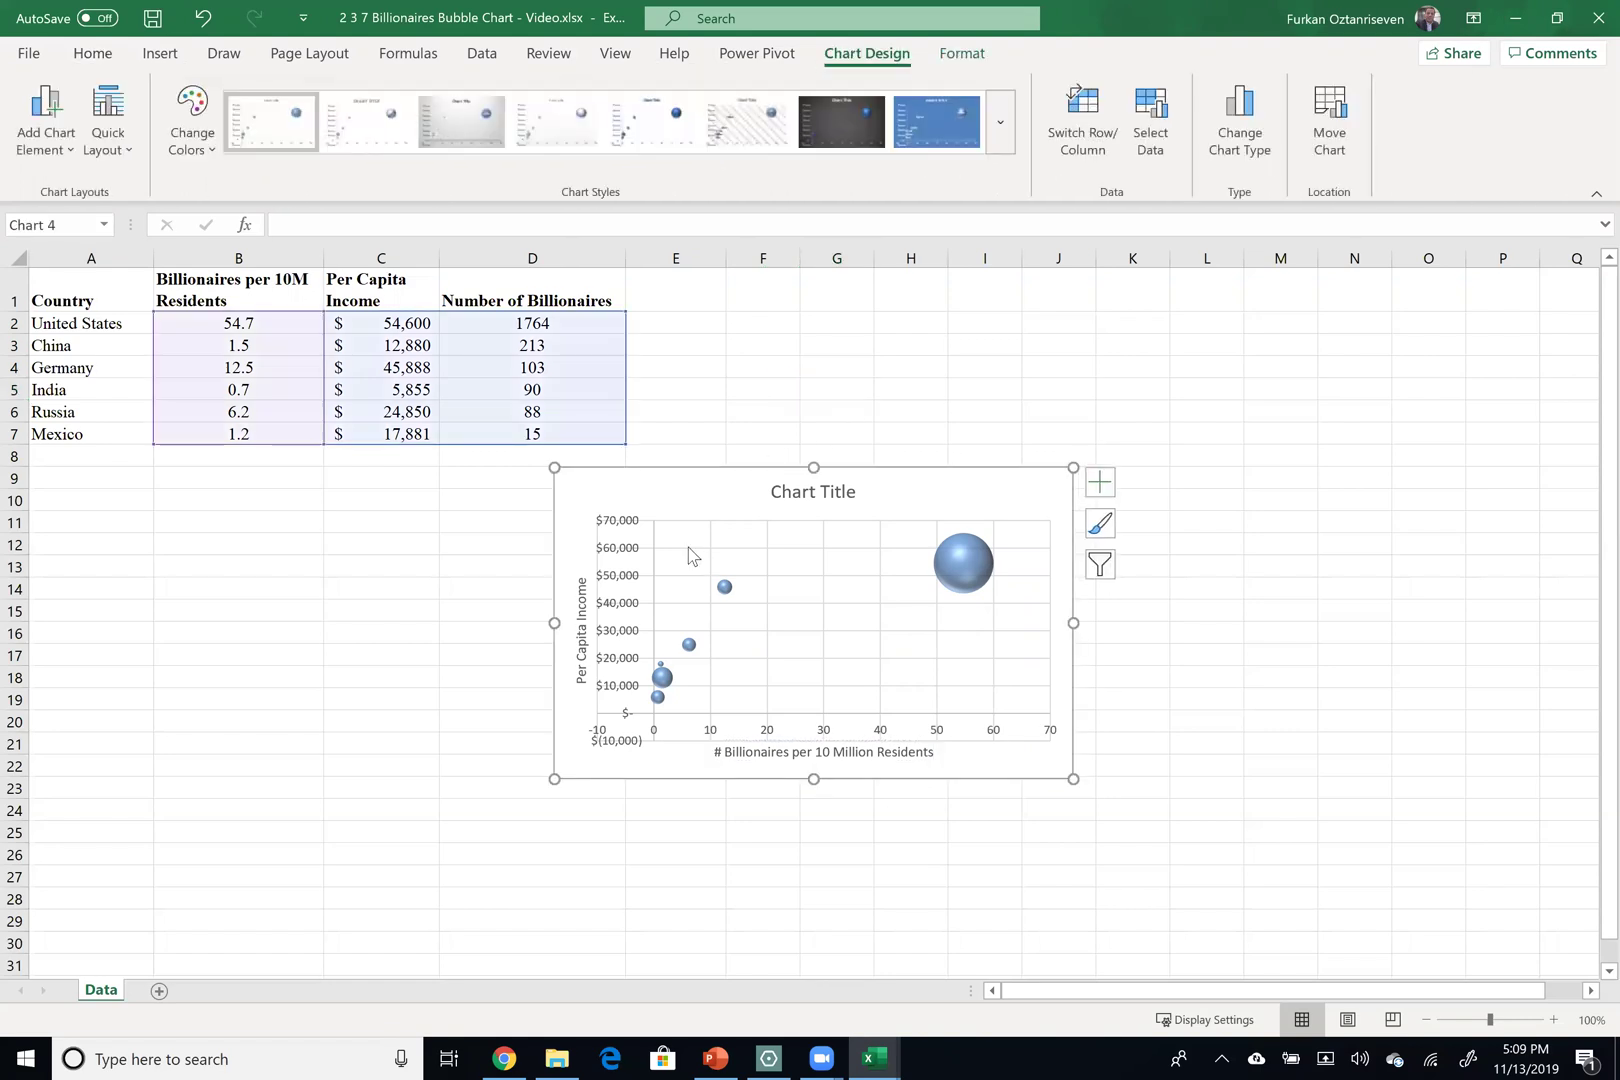
{"action": "scroll", "coordinate": [687, 542], "scroll_direction": "up", "scroll_amount": 2}
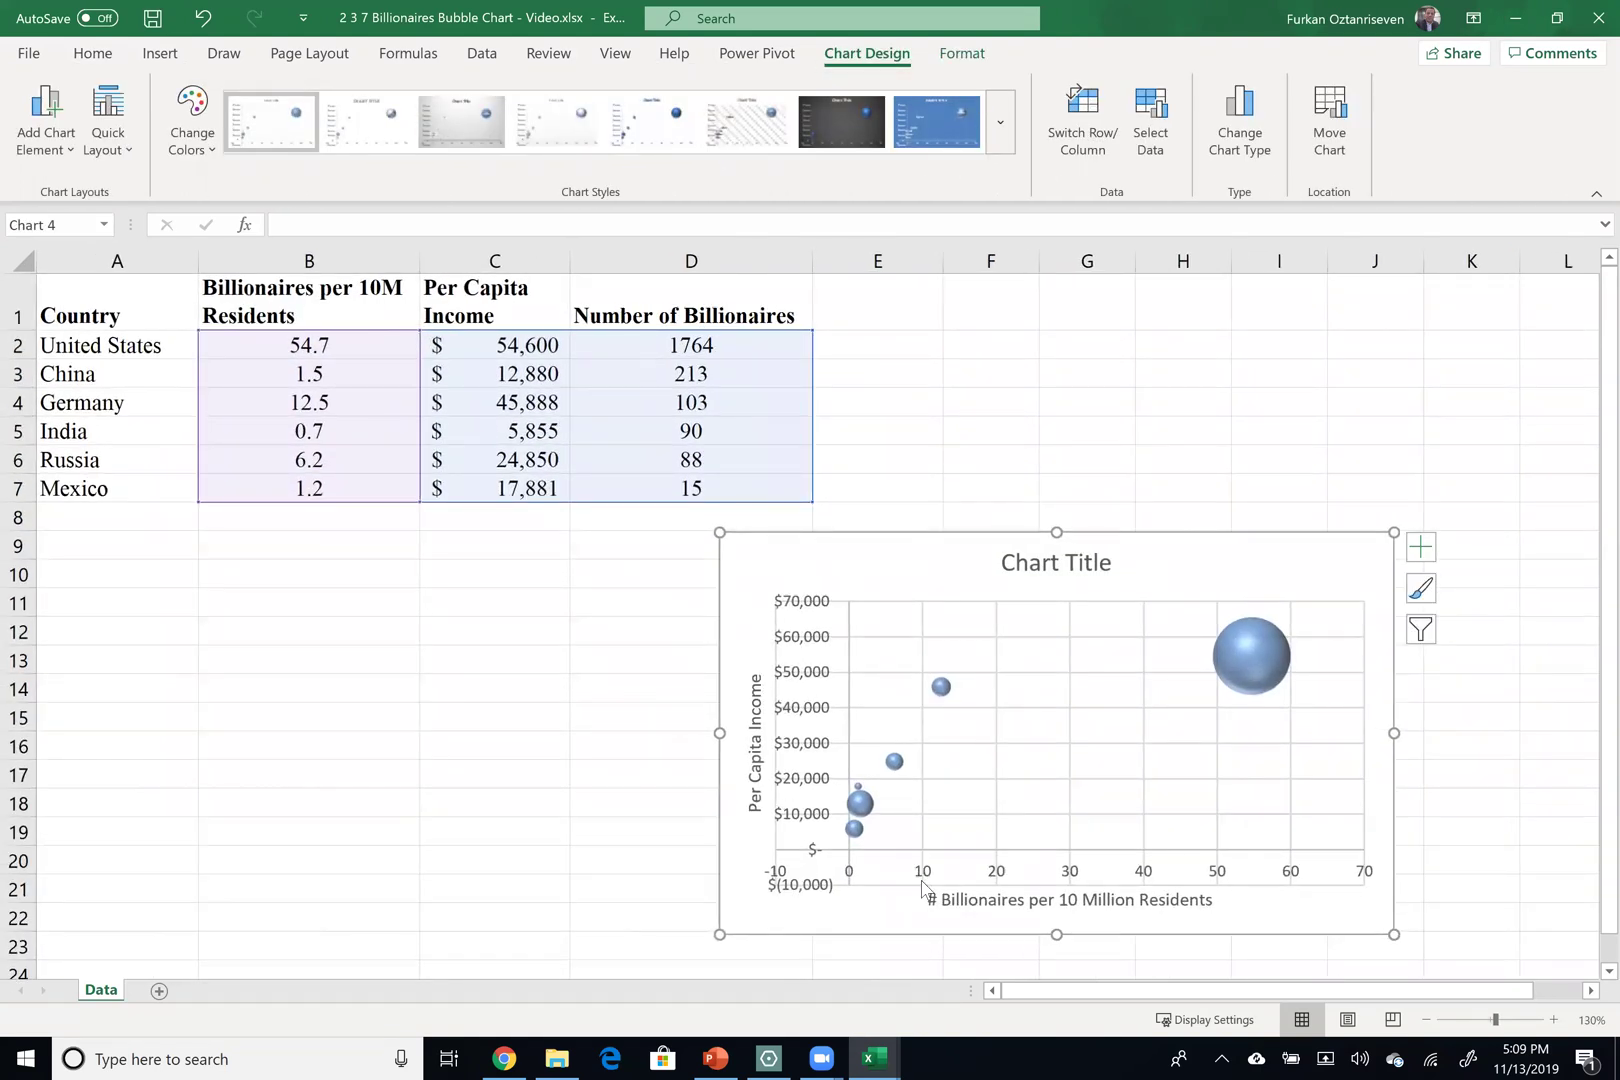
{"action": "scroll", "coordinate": [922, 885], "scroll_direction": "down", "scroll_amount": 1}
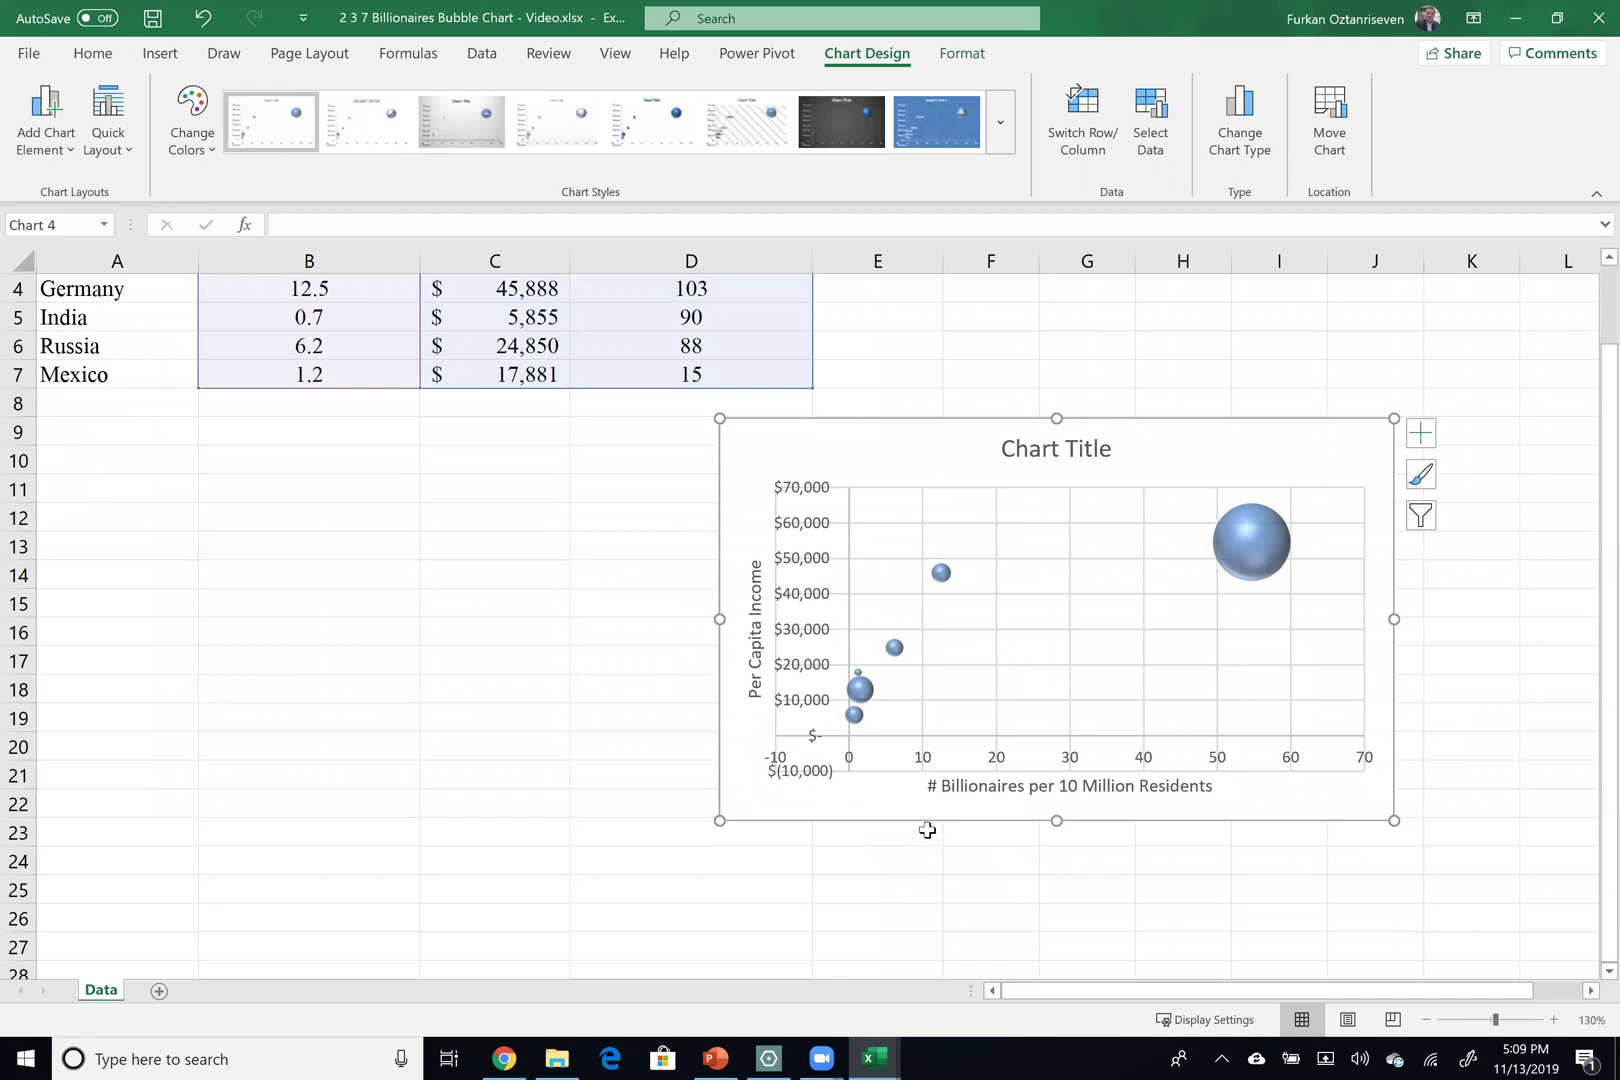
{"action": "left_click_drag", "start_coordinate": [719, 820], "coordinate": [274, 918]}
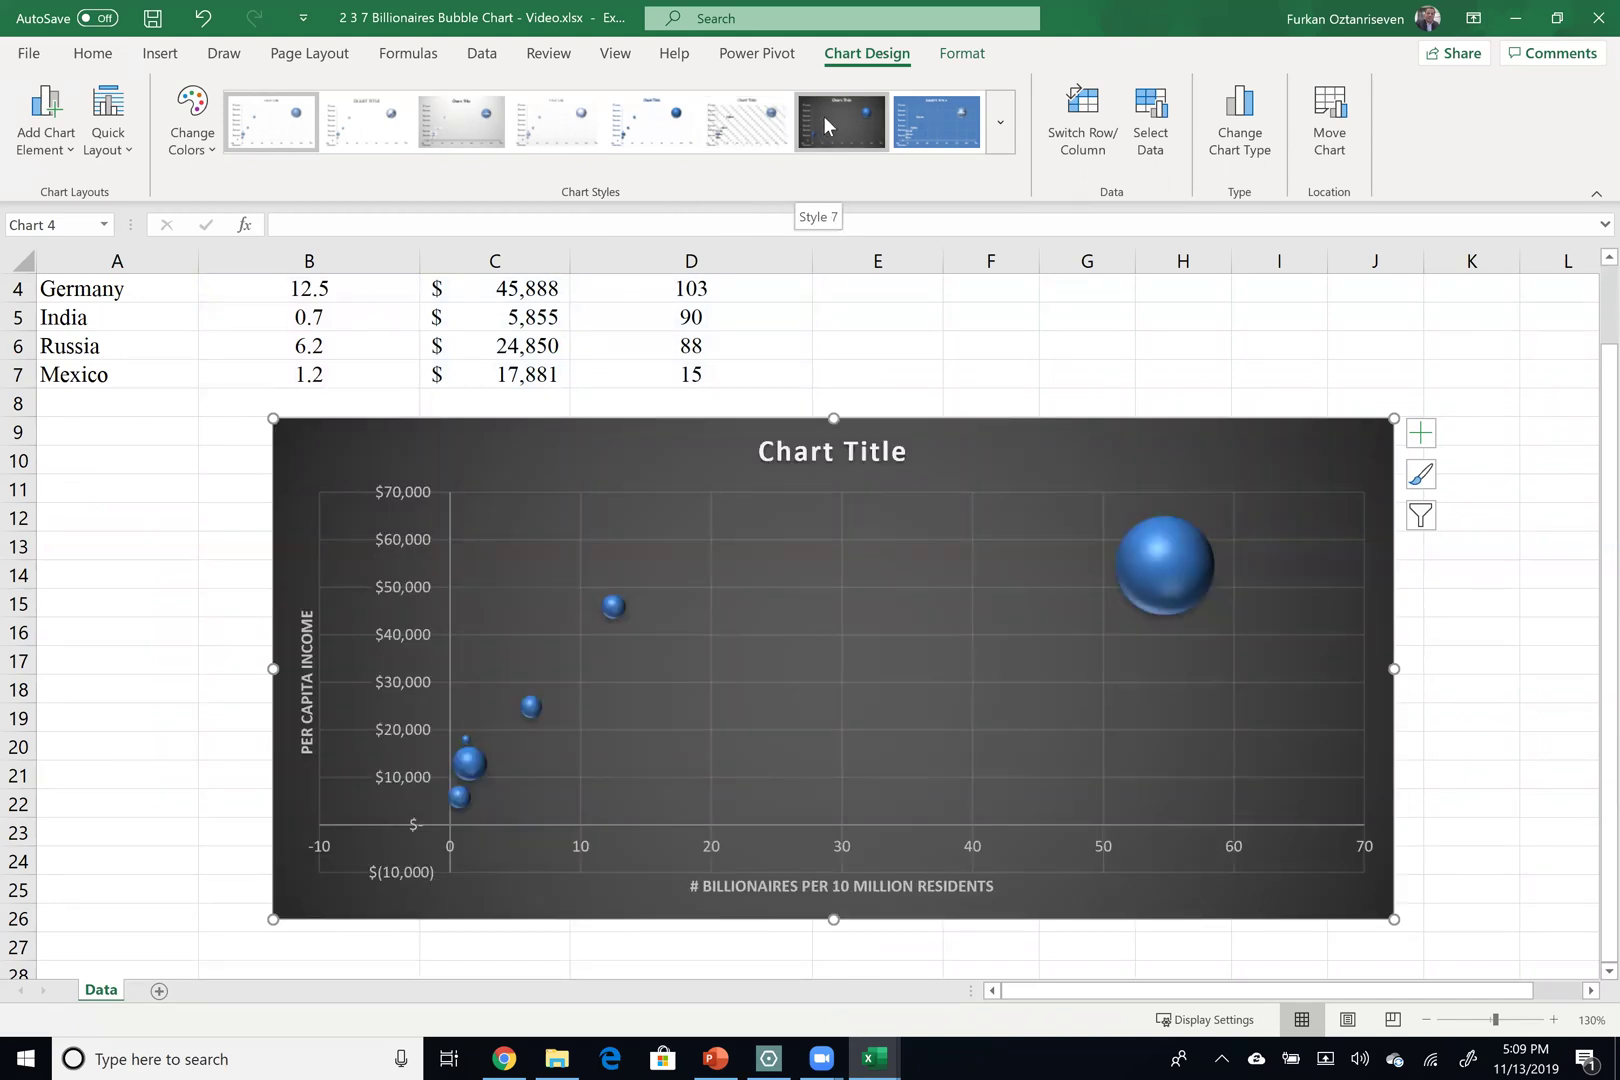
{"action": "left_click", "coordinate": [823, 115]}
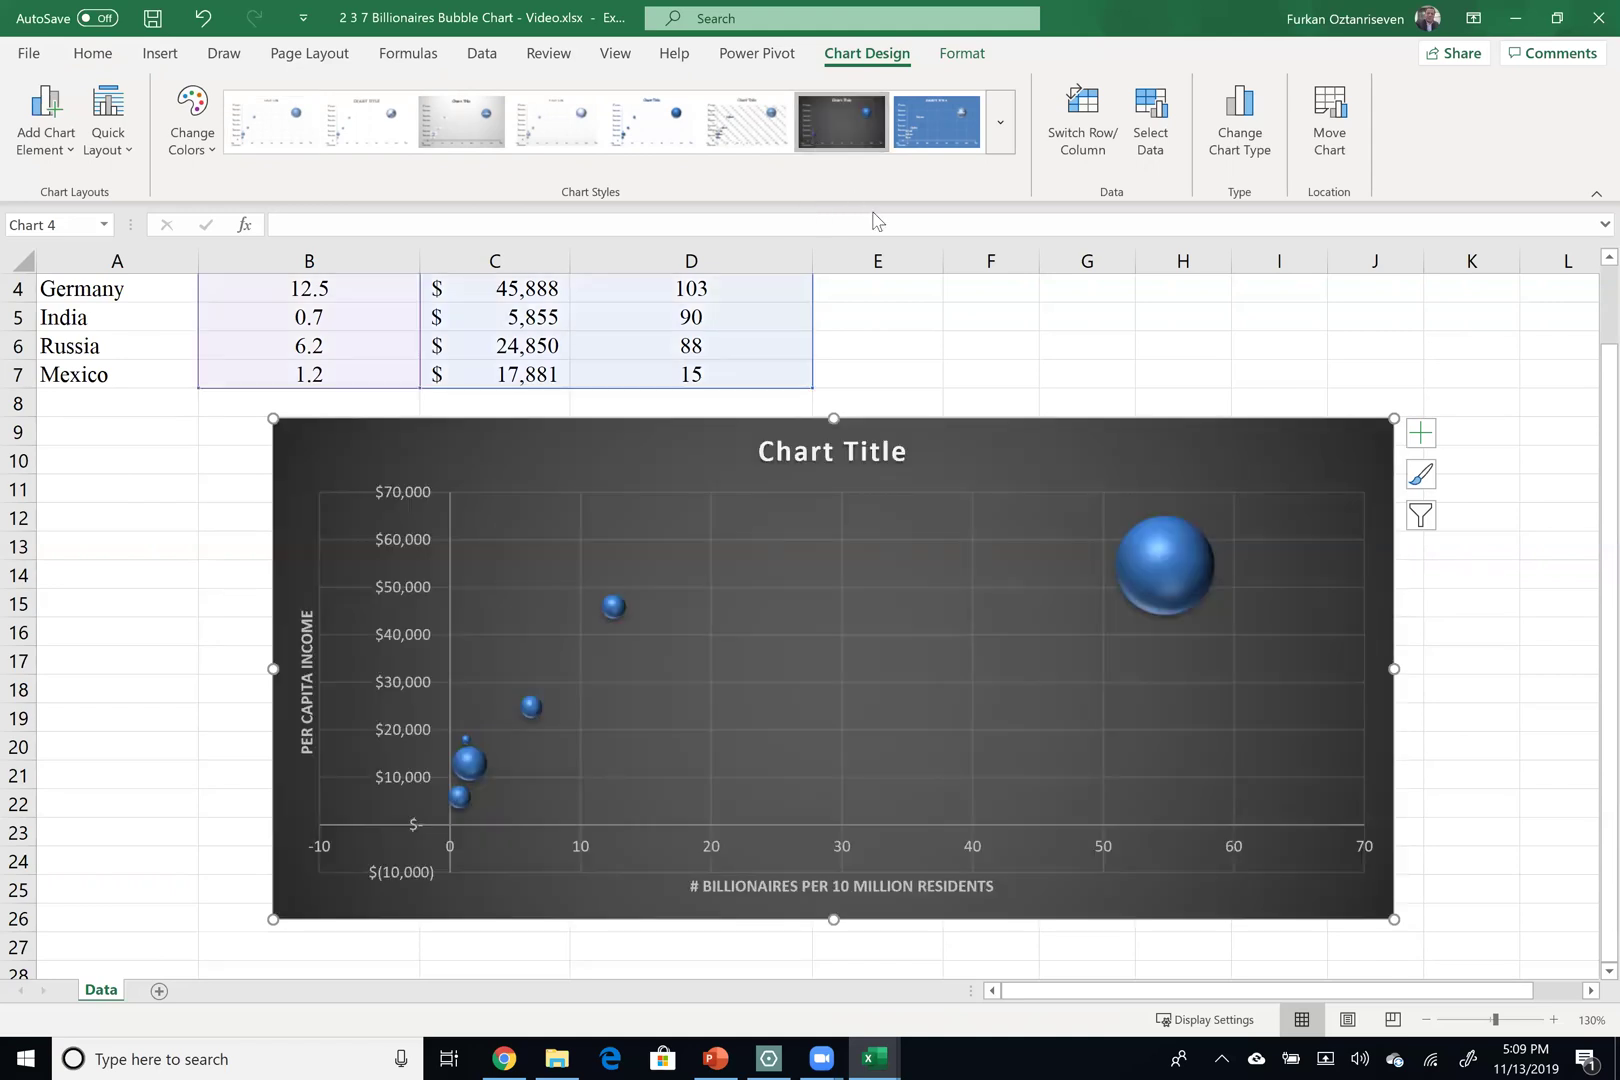
Delete the chart's vertical and horizontal gridlines
{"action": "left_click", "coordinate": [970, 512]}
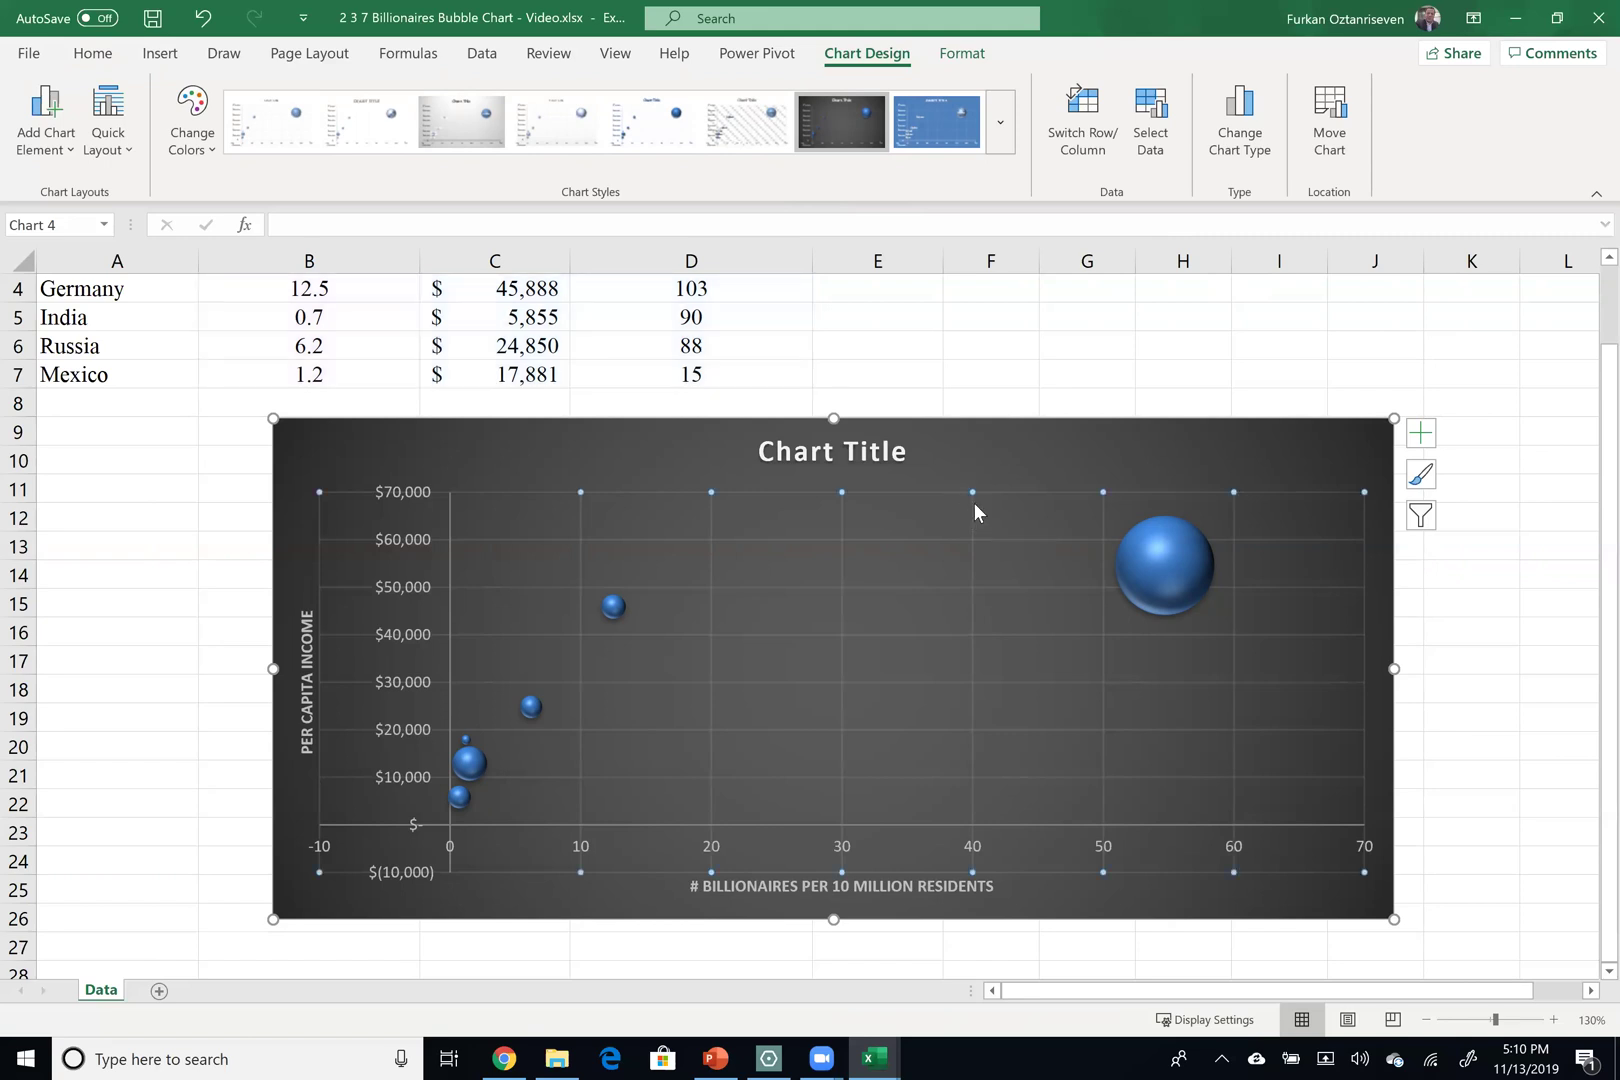
{"action": "key", "text": "Delete"}
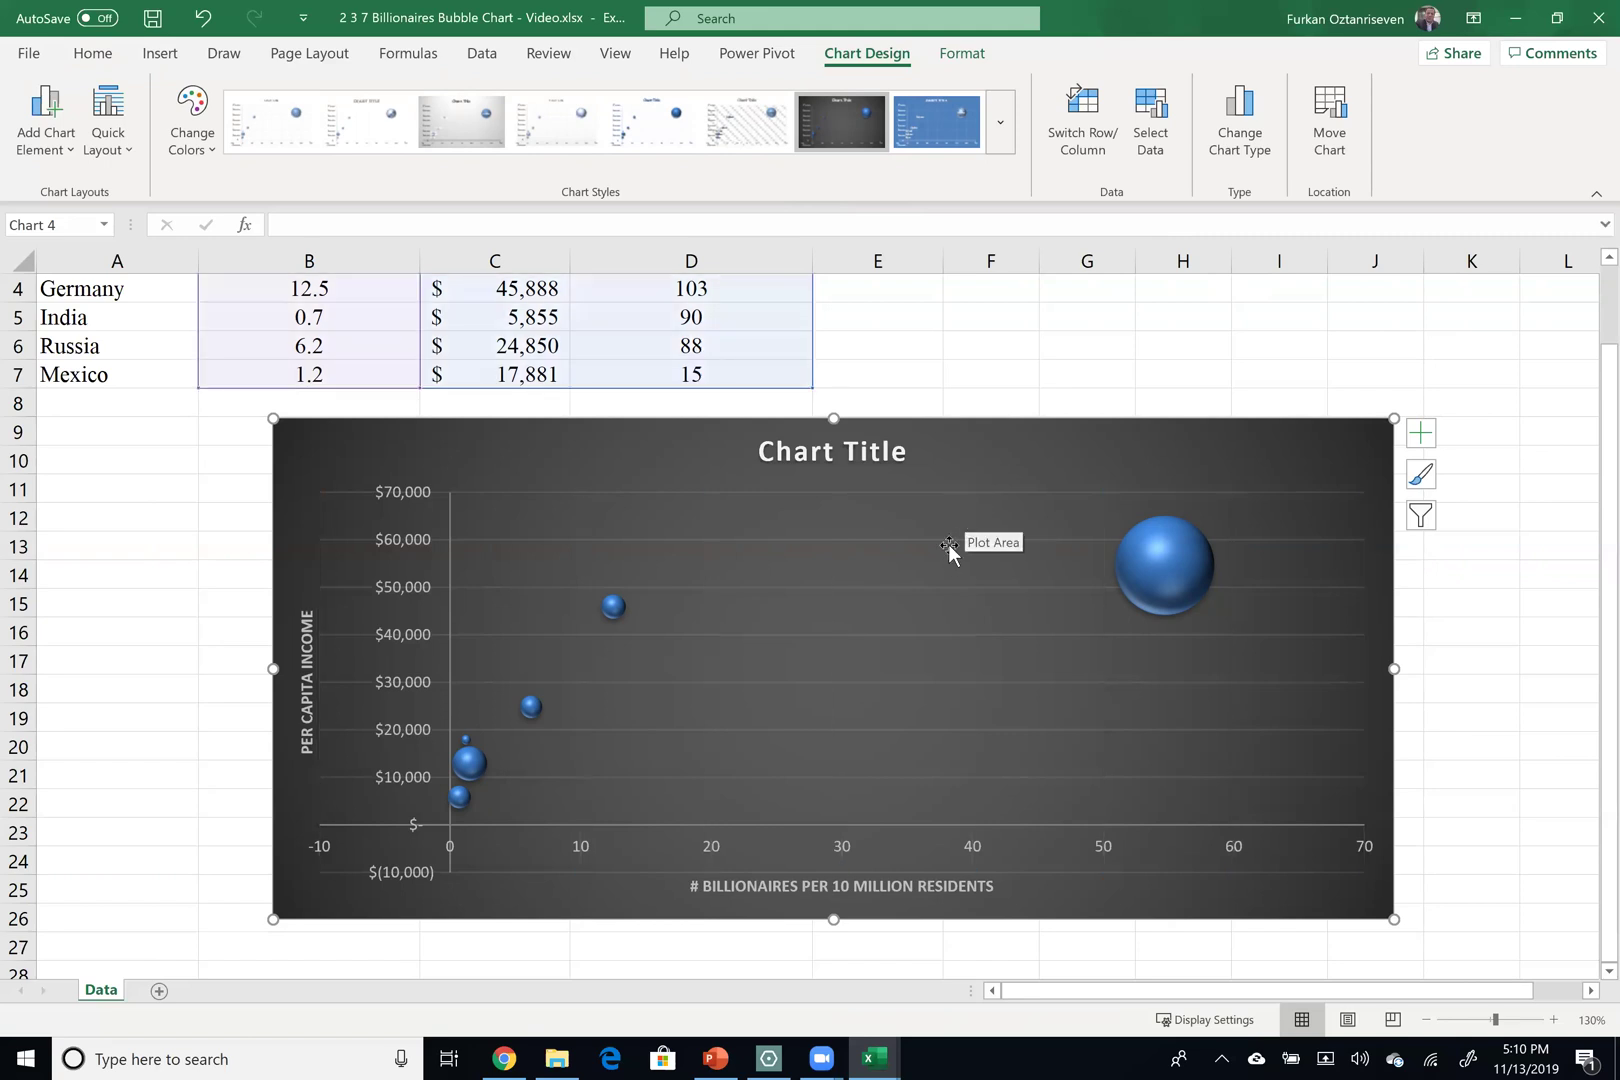
{"action": "left_click", "coordinate": [953, 540]}
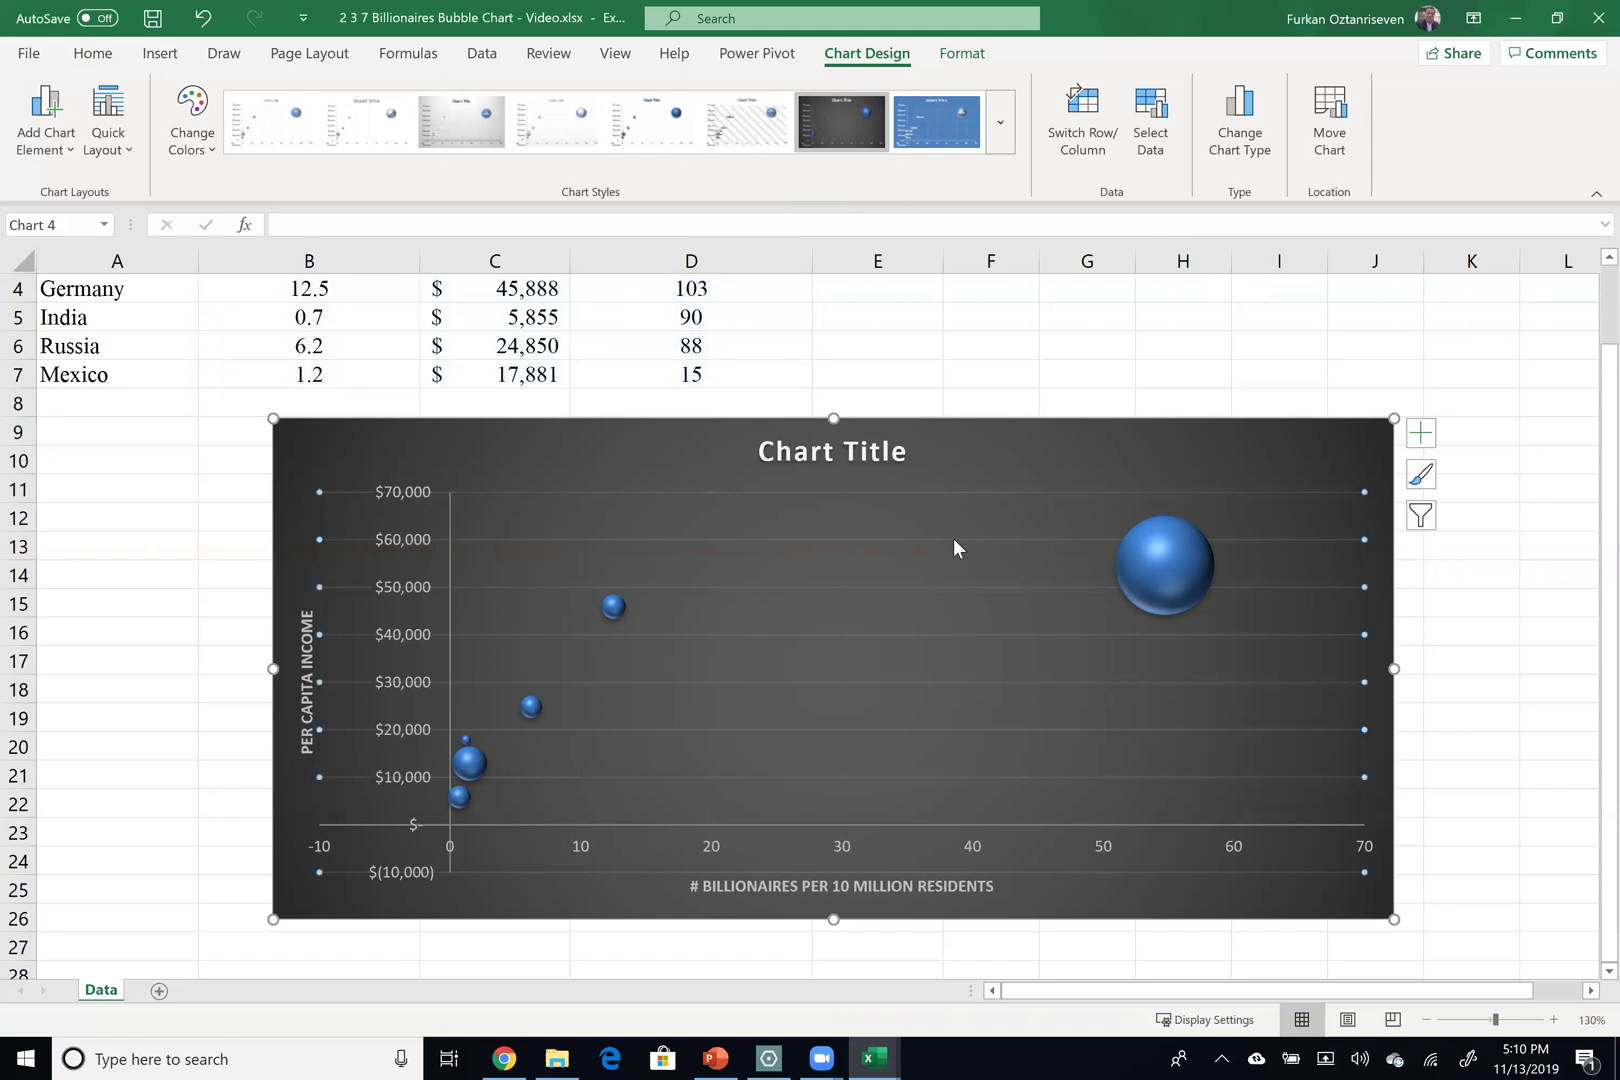
{"action": "key", "text": "Delete"}
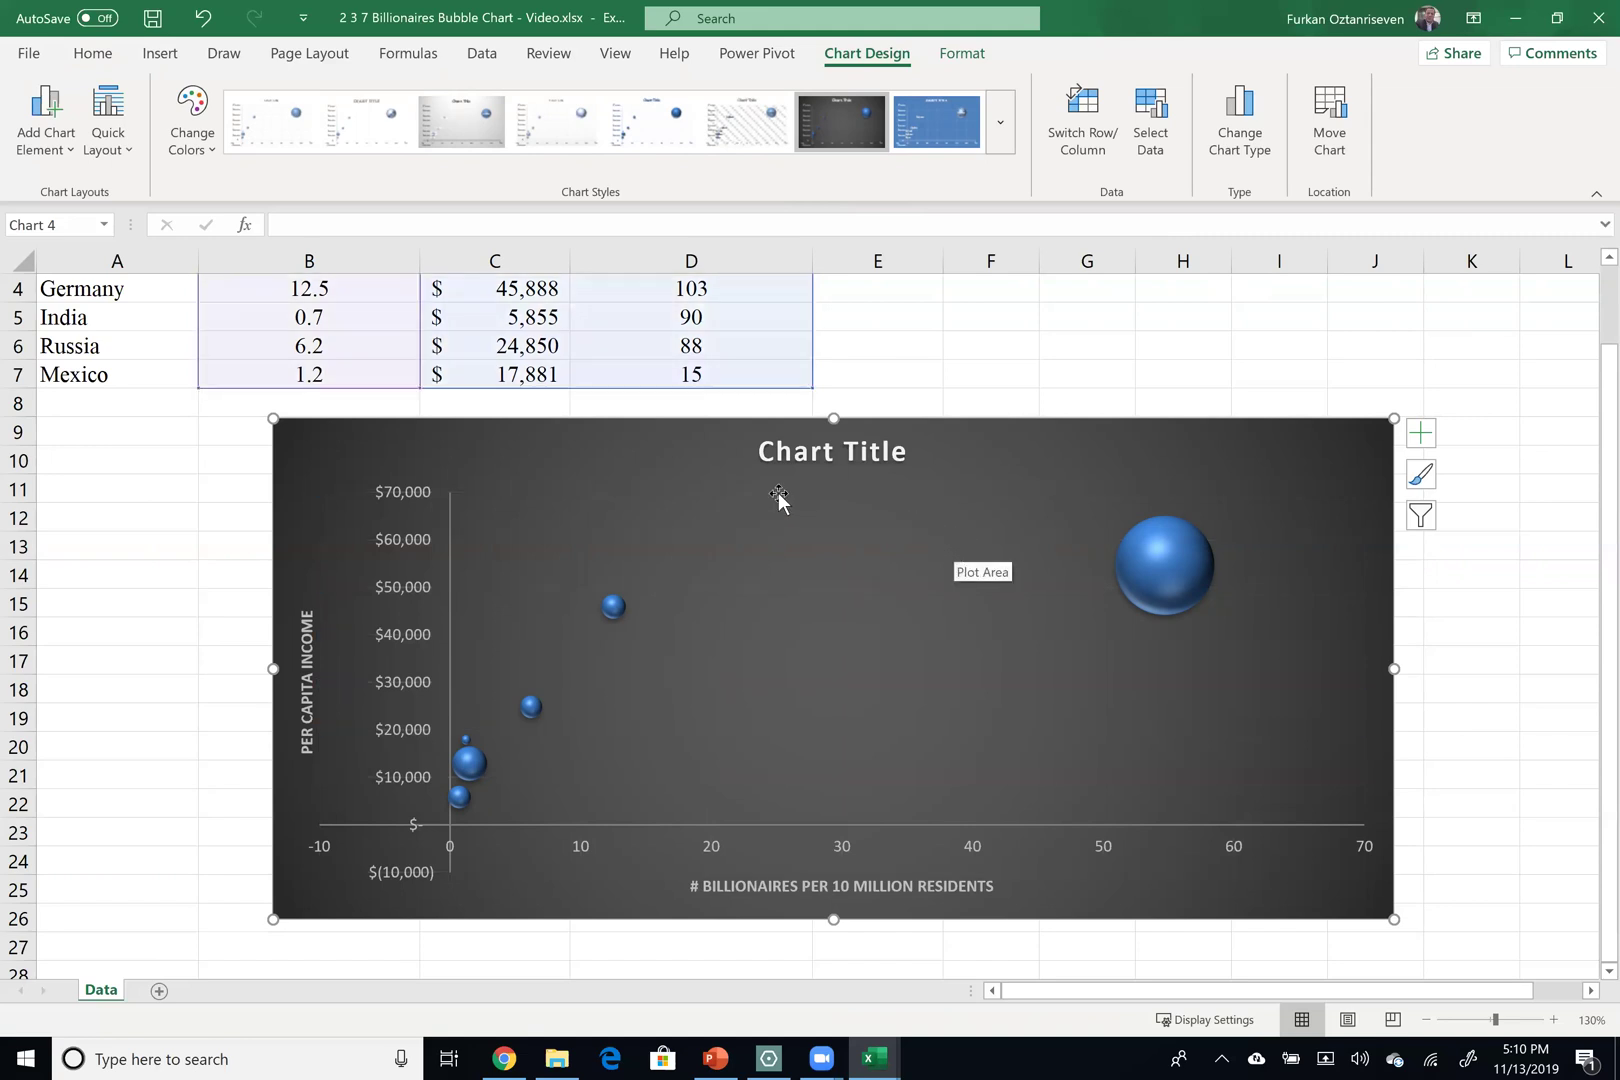
Replace the placeholder chart title with "Number of Billionaires"
{"action": "left_click", "coordinate": [806, 456]}
{"action": "left_click_drag", "start_coordinate": [767, 451], "coordinate": [915, 451]}
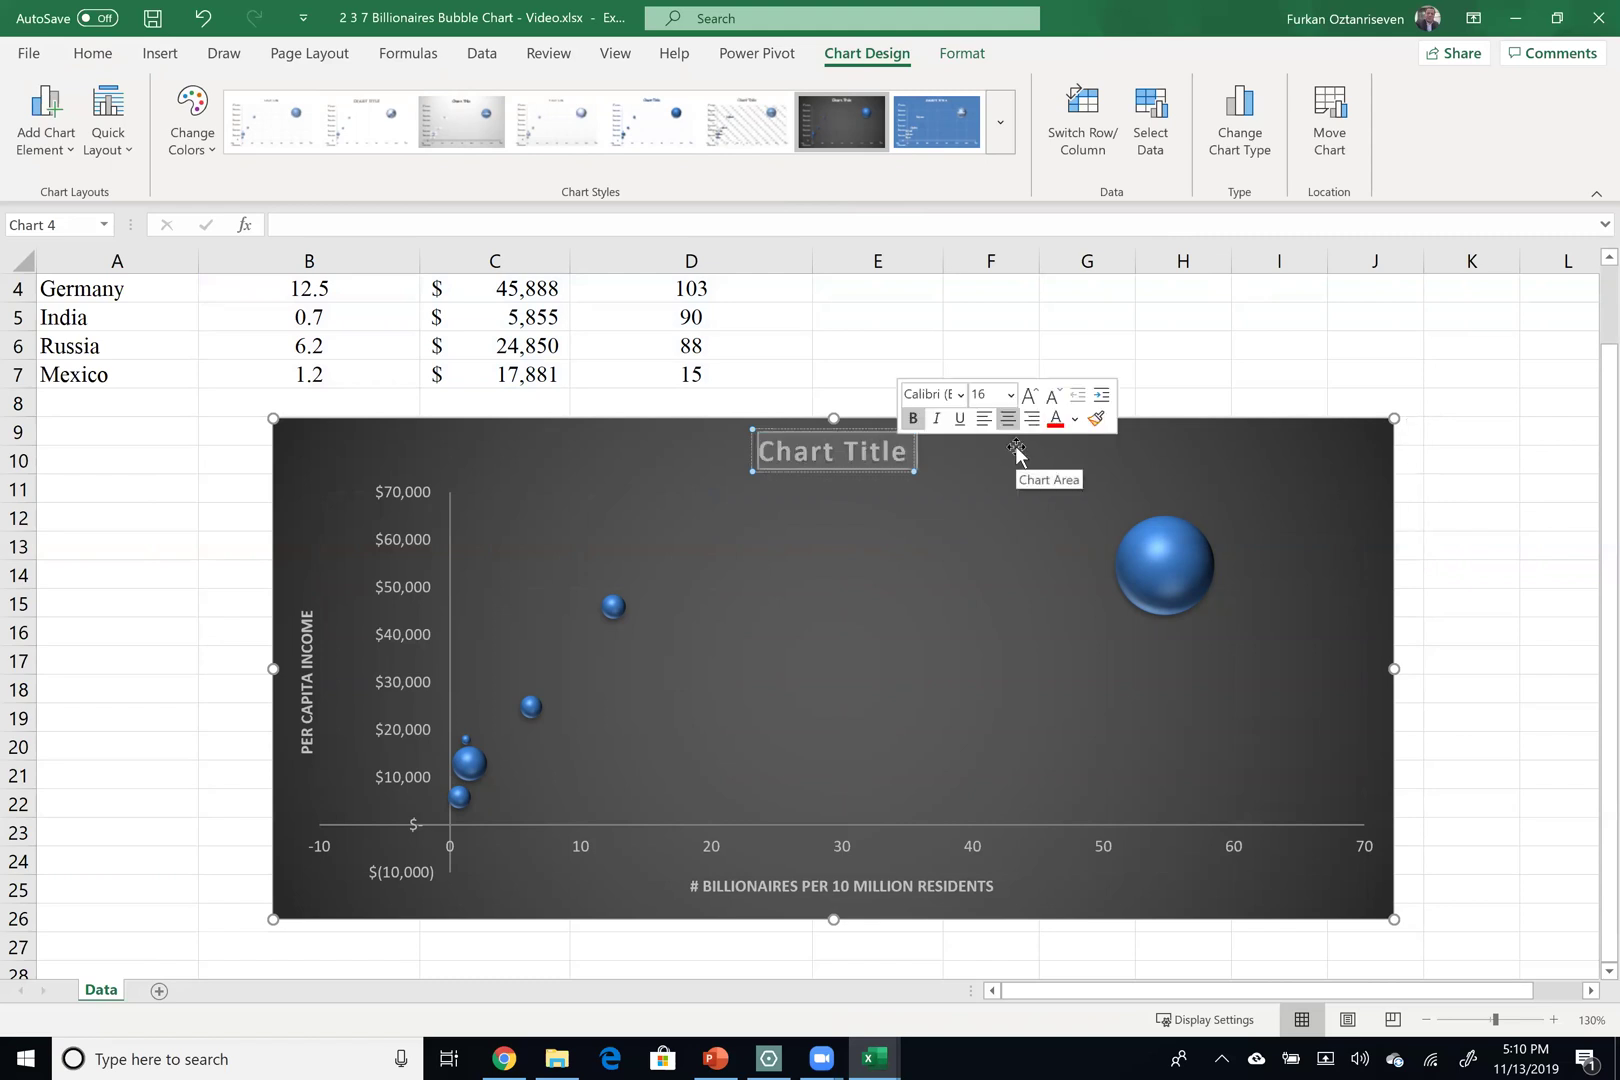
{"action": "type", "text": "Numeb"}
{"action": "key", "text": "BackSpace"}
{"action": "key", "text": "BackSpace"}
{"action": "type", "text": "ber of Billionaires"}
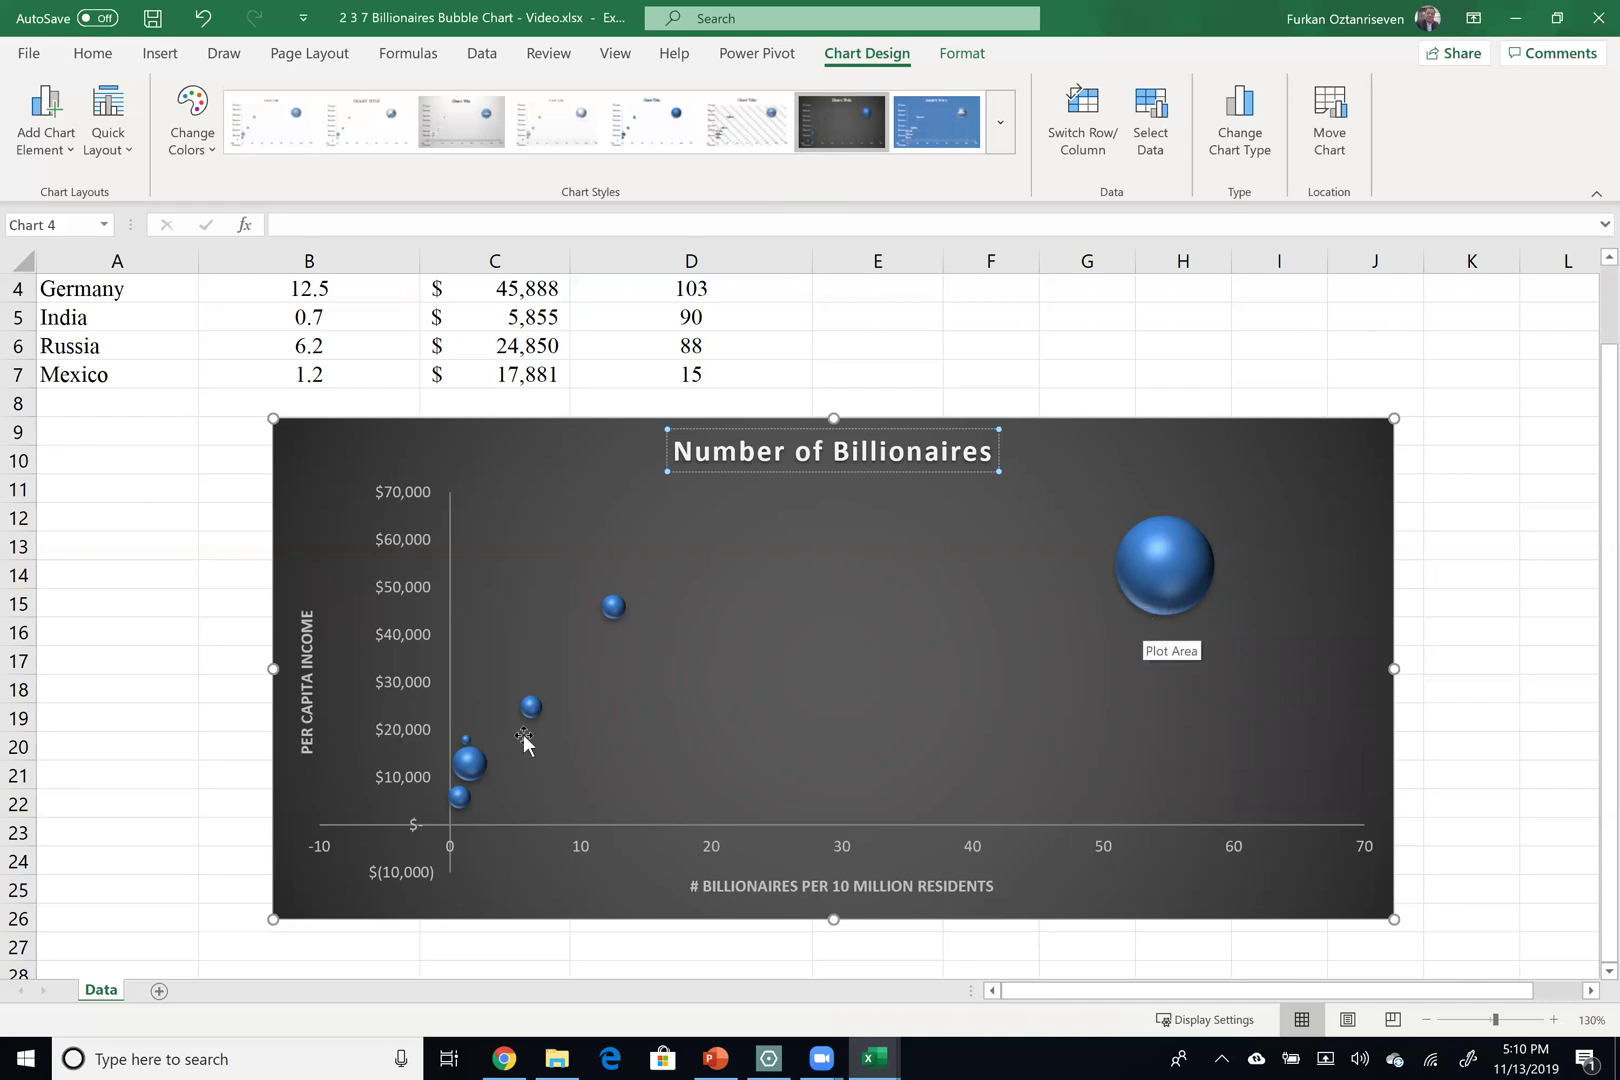
Change the fill color of all bubbles in the series to the standard dark red
{"action": "left_click", "coordinate": [1149, 582]}
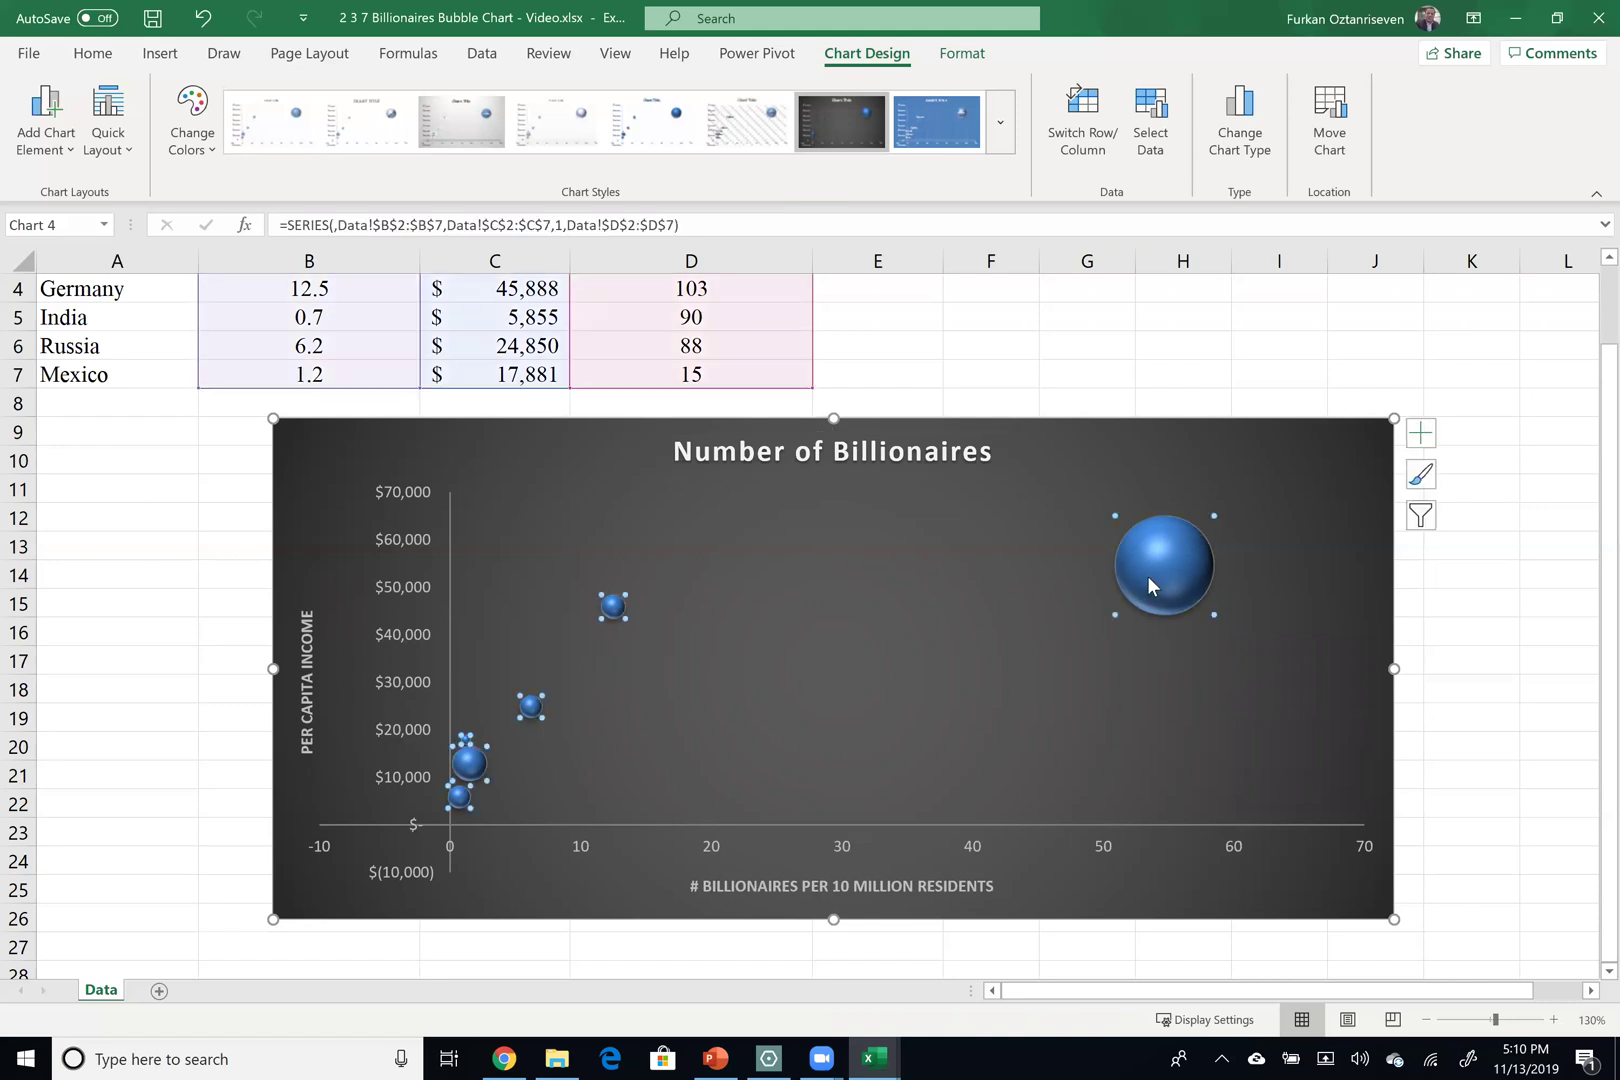
{"action": "left_click", "coordinate": [210, 144]}
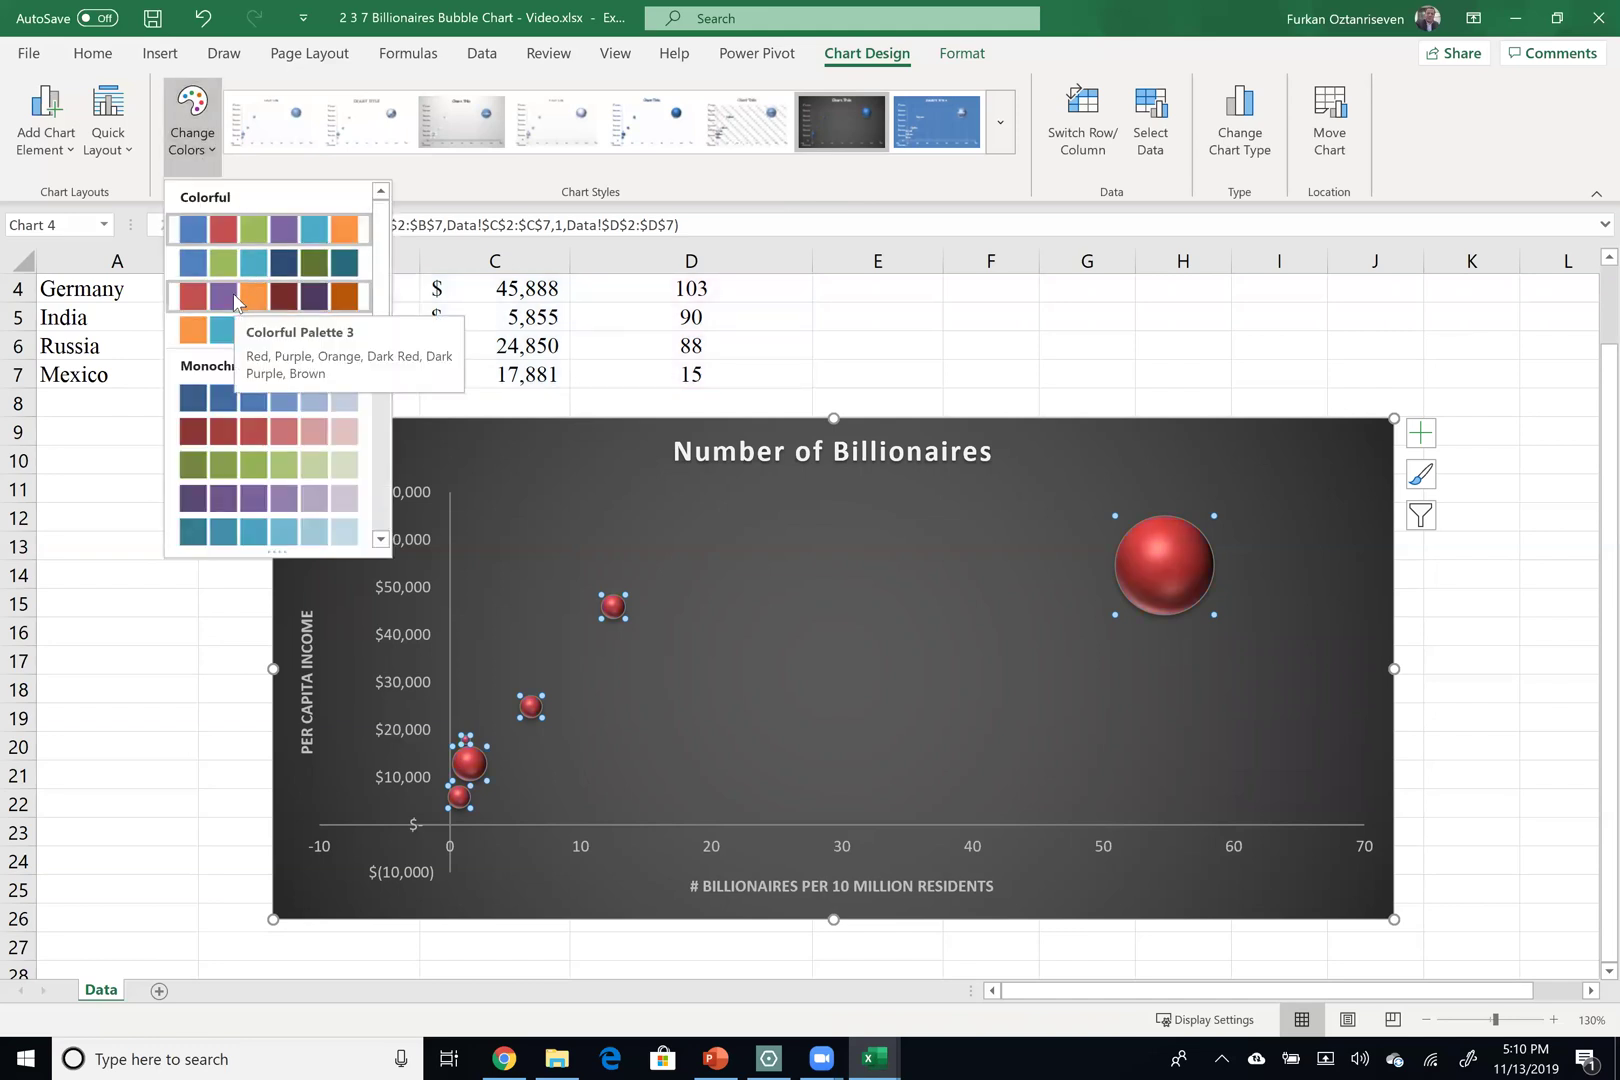
{"action": "left_click", "coordinate": [91, 58]}
{"action": "left_click", "coordinate": [273, 161]}
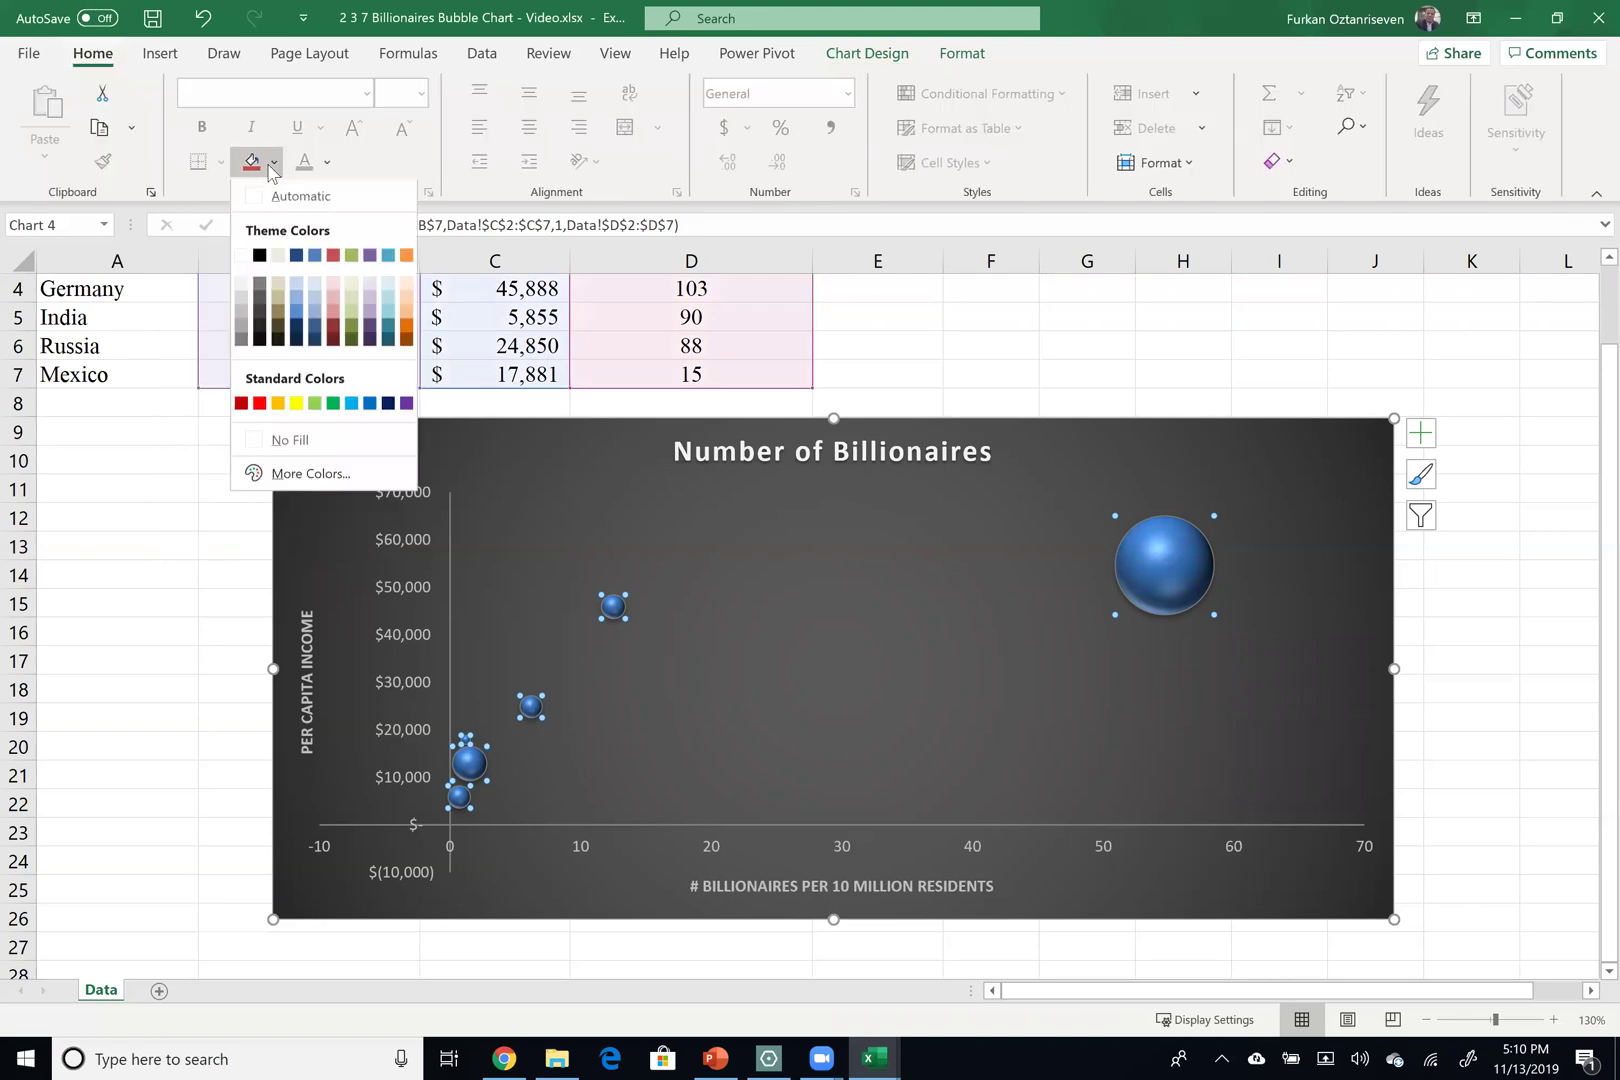
{"action": "left_click", "coordinate": [242, 404]}
{"action": "left_click", "coordinate": [275, 161]}
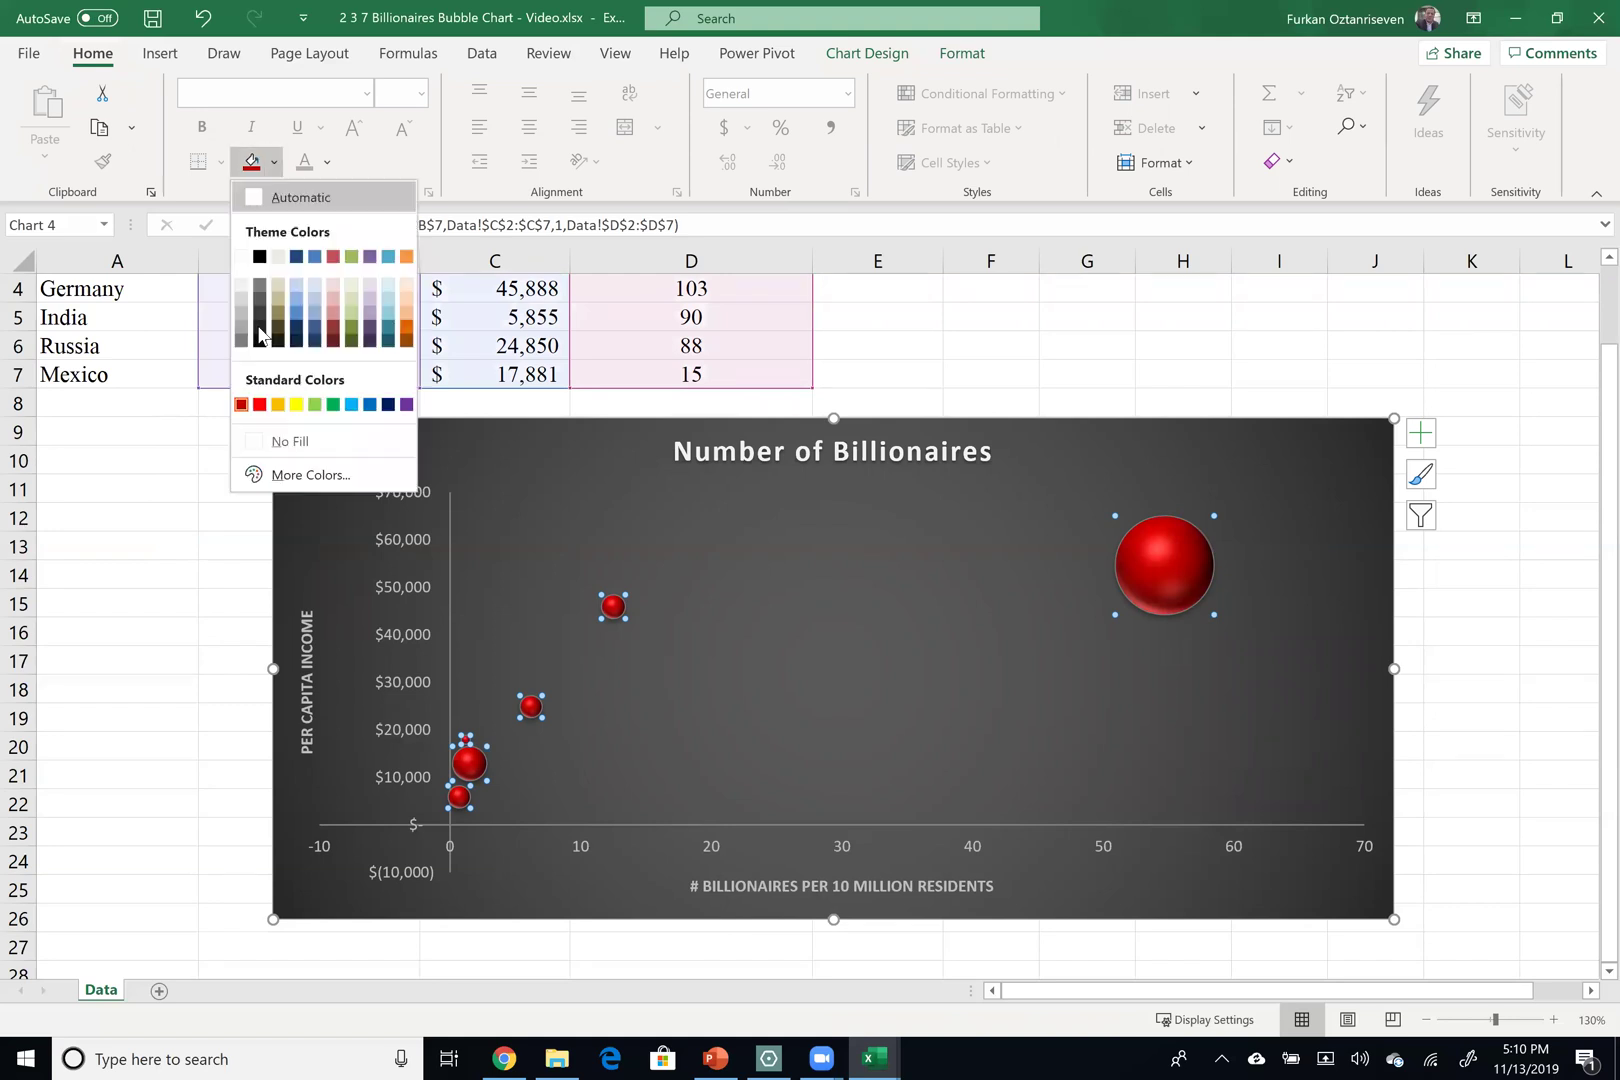
{"action": "left_click", "coordinate": [242, 404]}
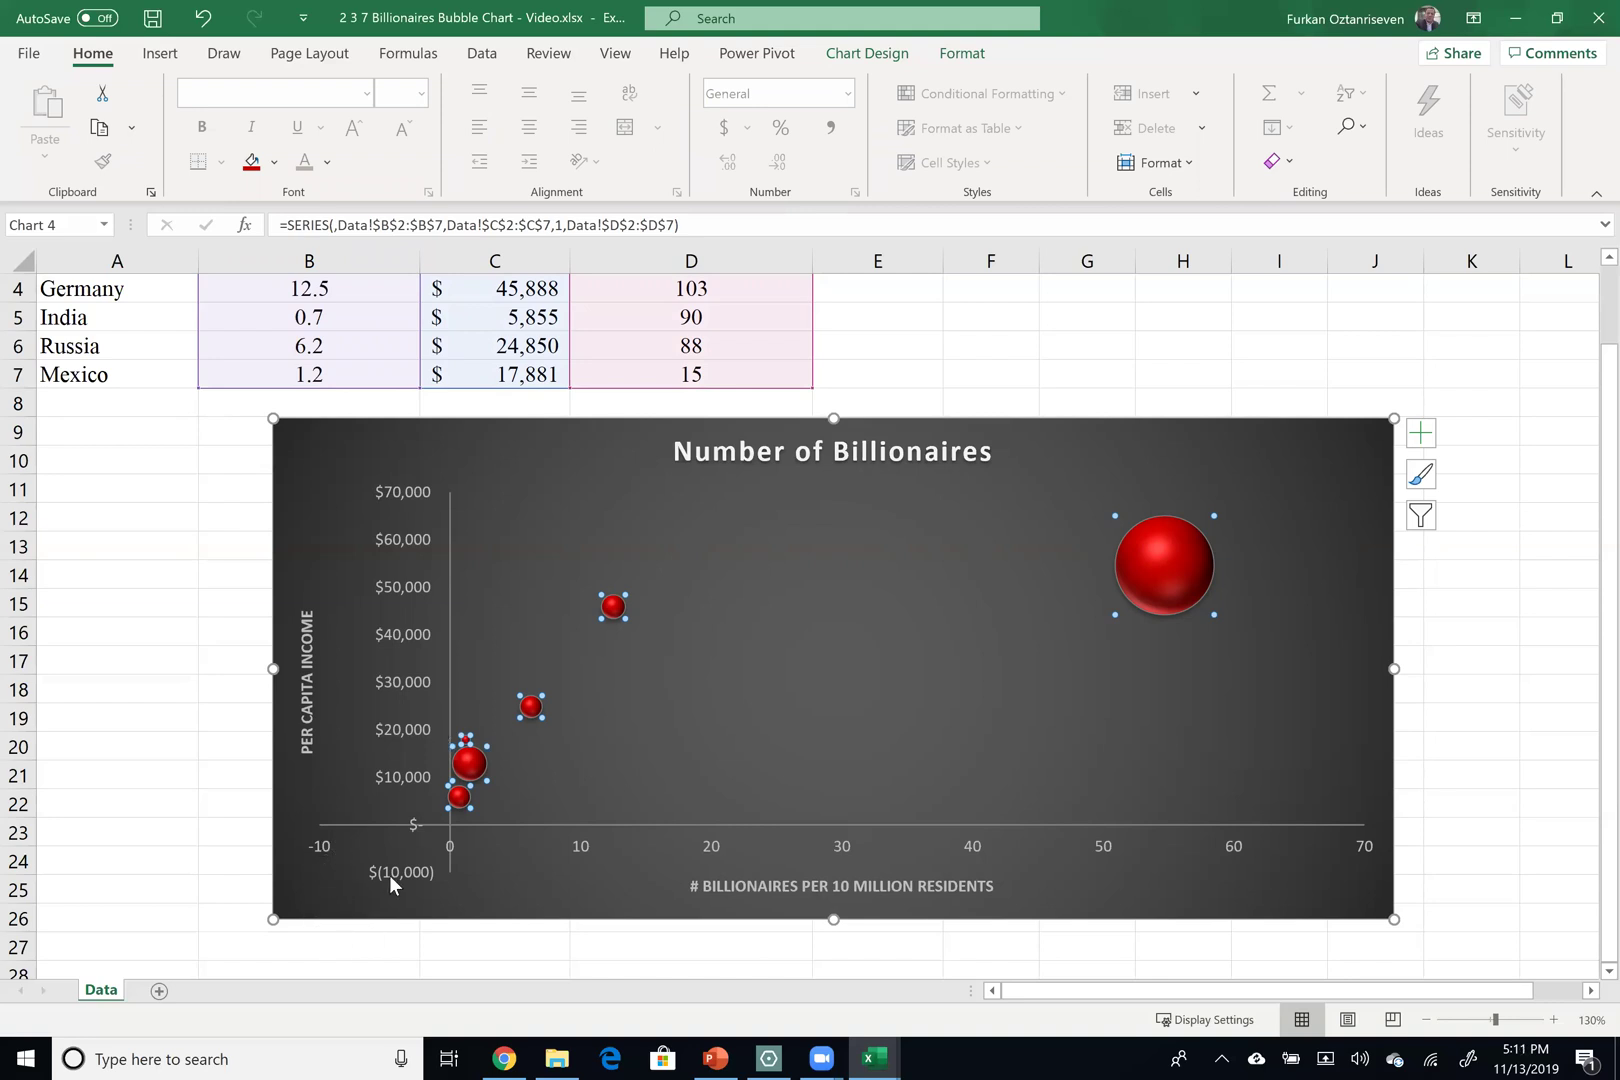
Set the minimum bound of the horizontal axis to 0
{"action": "left_click", "coordinate": [324, 852]}
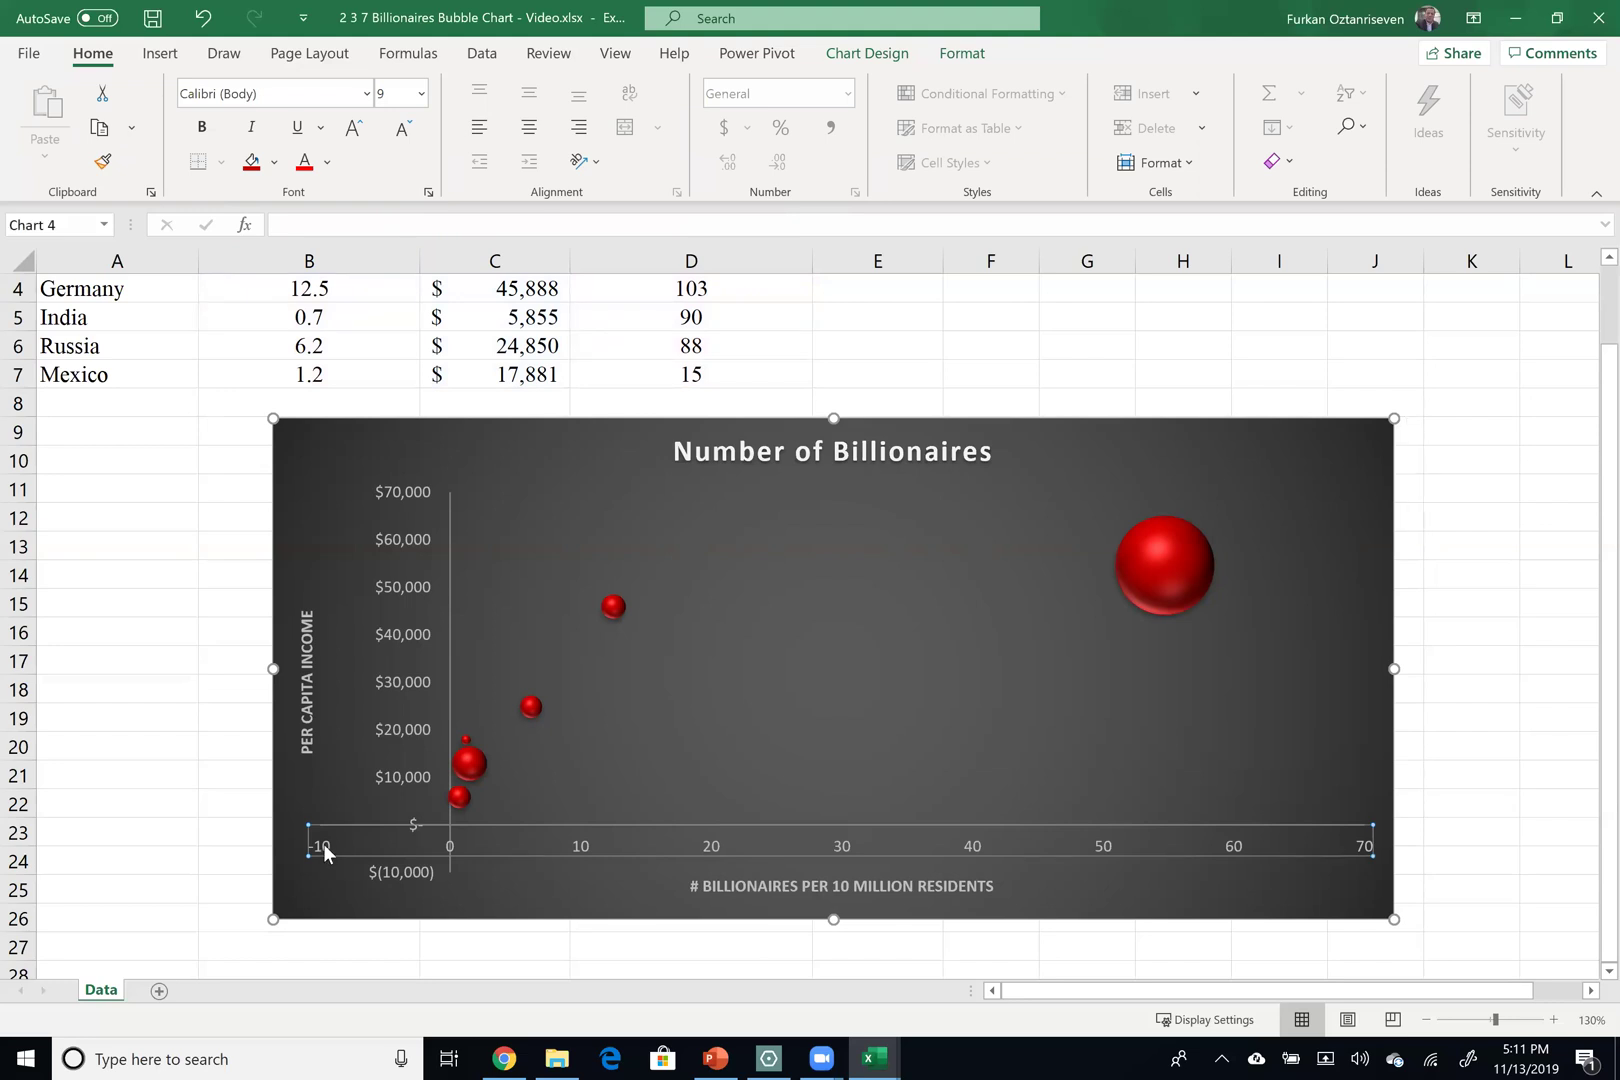
{"action": "double_click", "coordinate": [325, 850]}
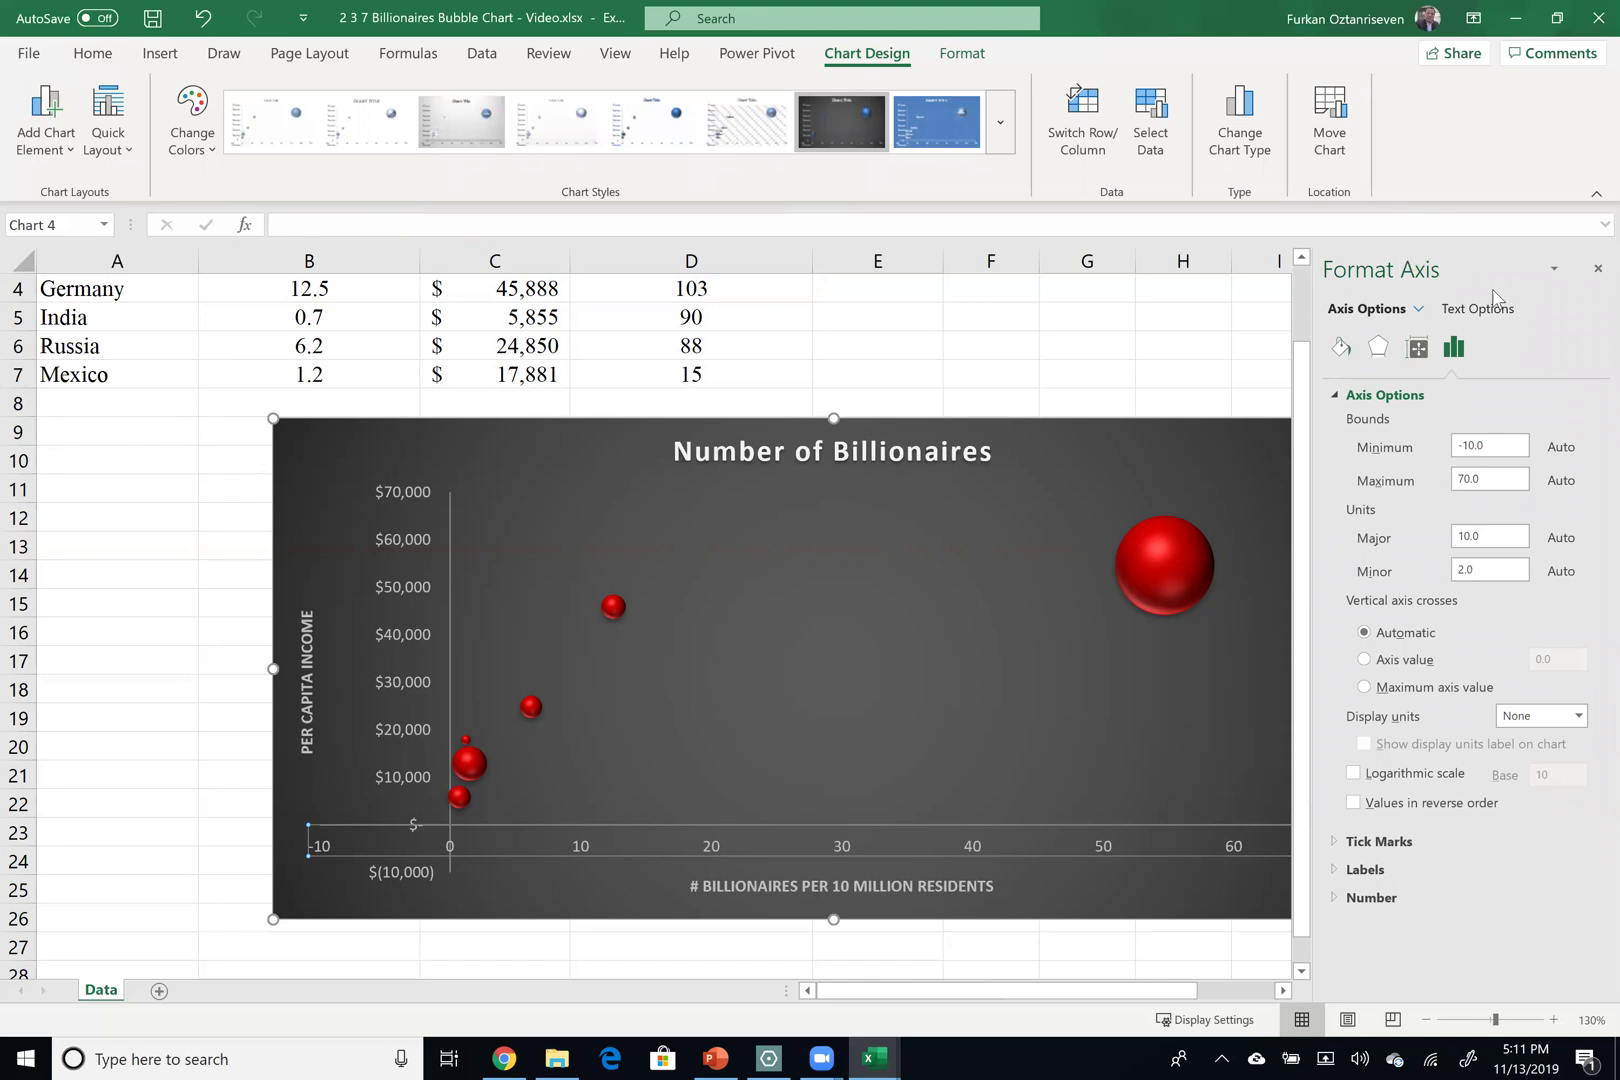
{"action": "left_click", "coordinate": [1470, 447]}
{"action": "type", "text": "0"}
{"action": "left_click", "coordinate": [1484, 480]}
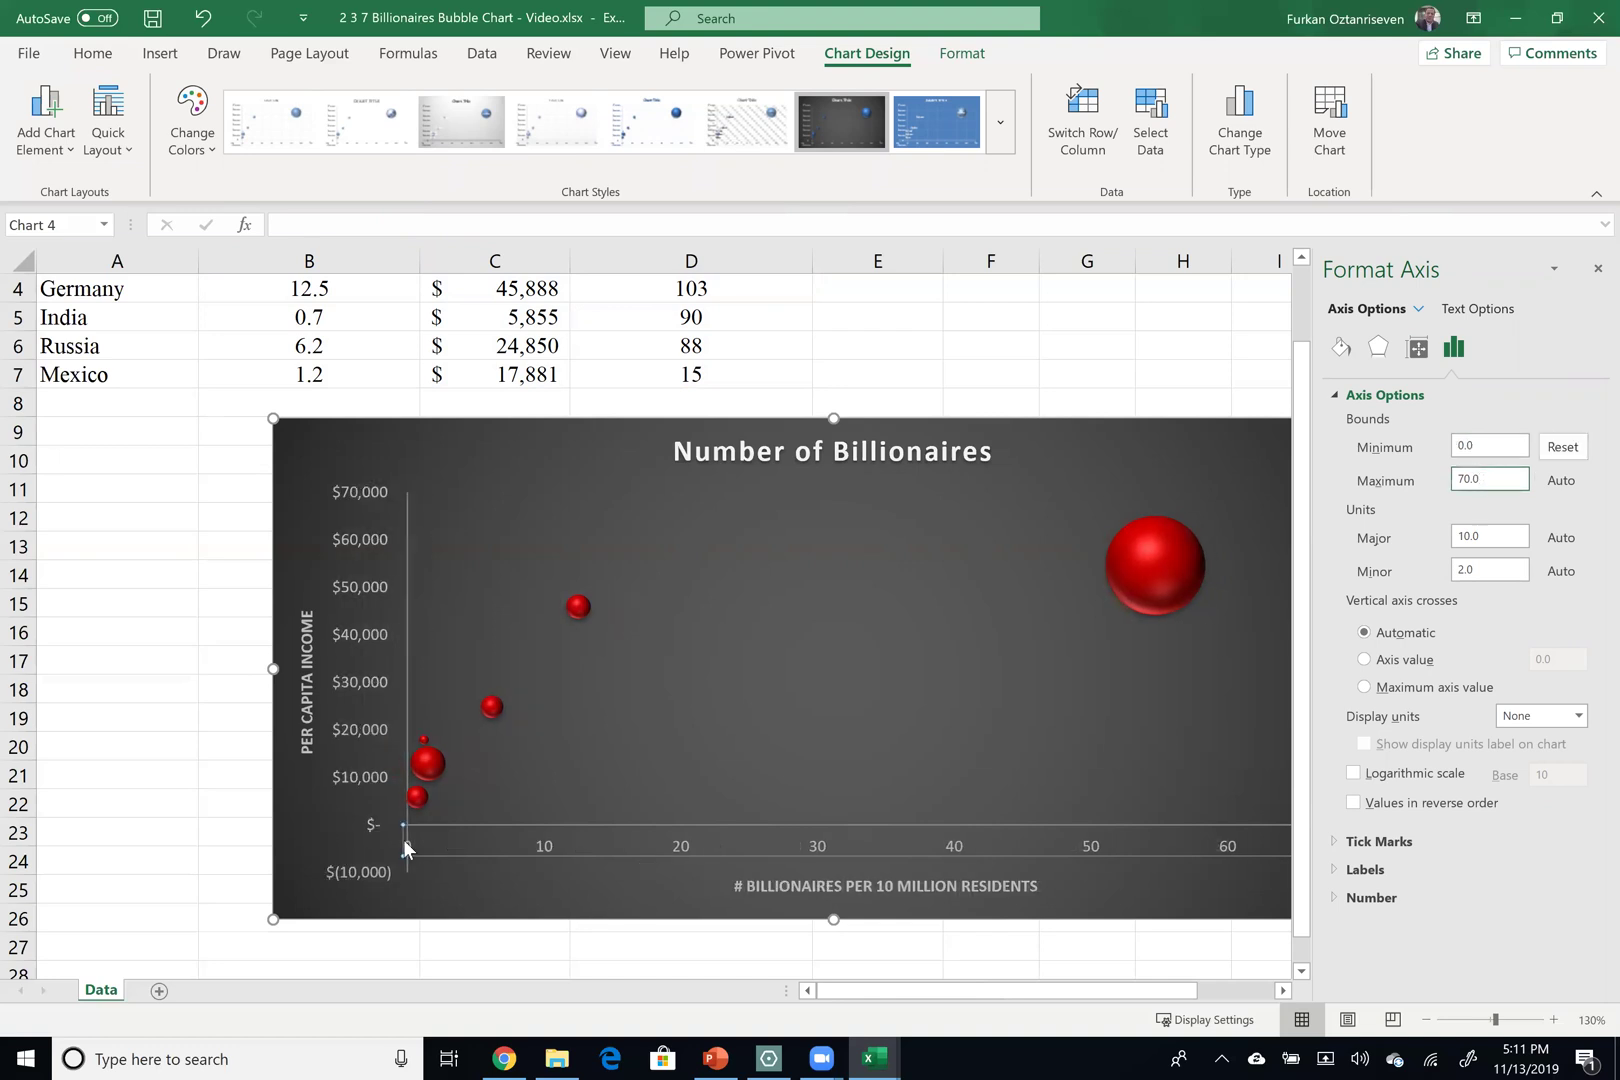
Set the minimum bound of the vertical Per Capita Income axis to 0
{"action": "left_click", "coordinate": [372, 777]}
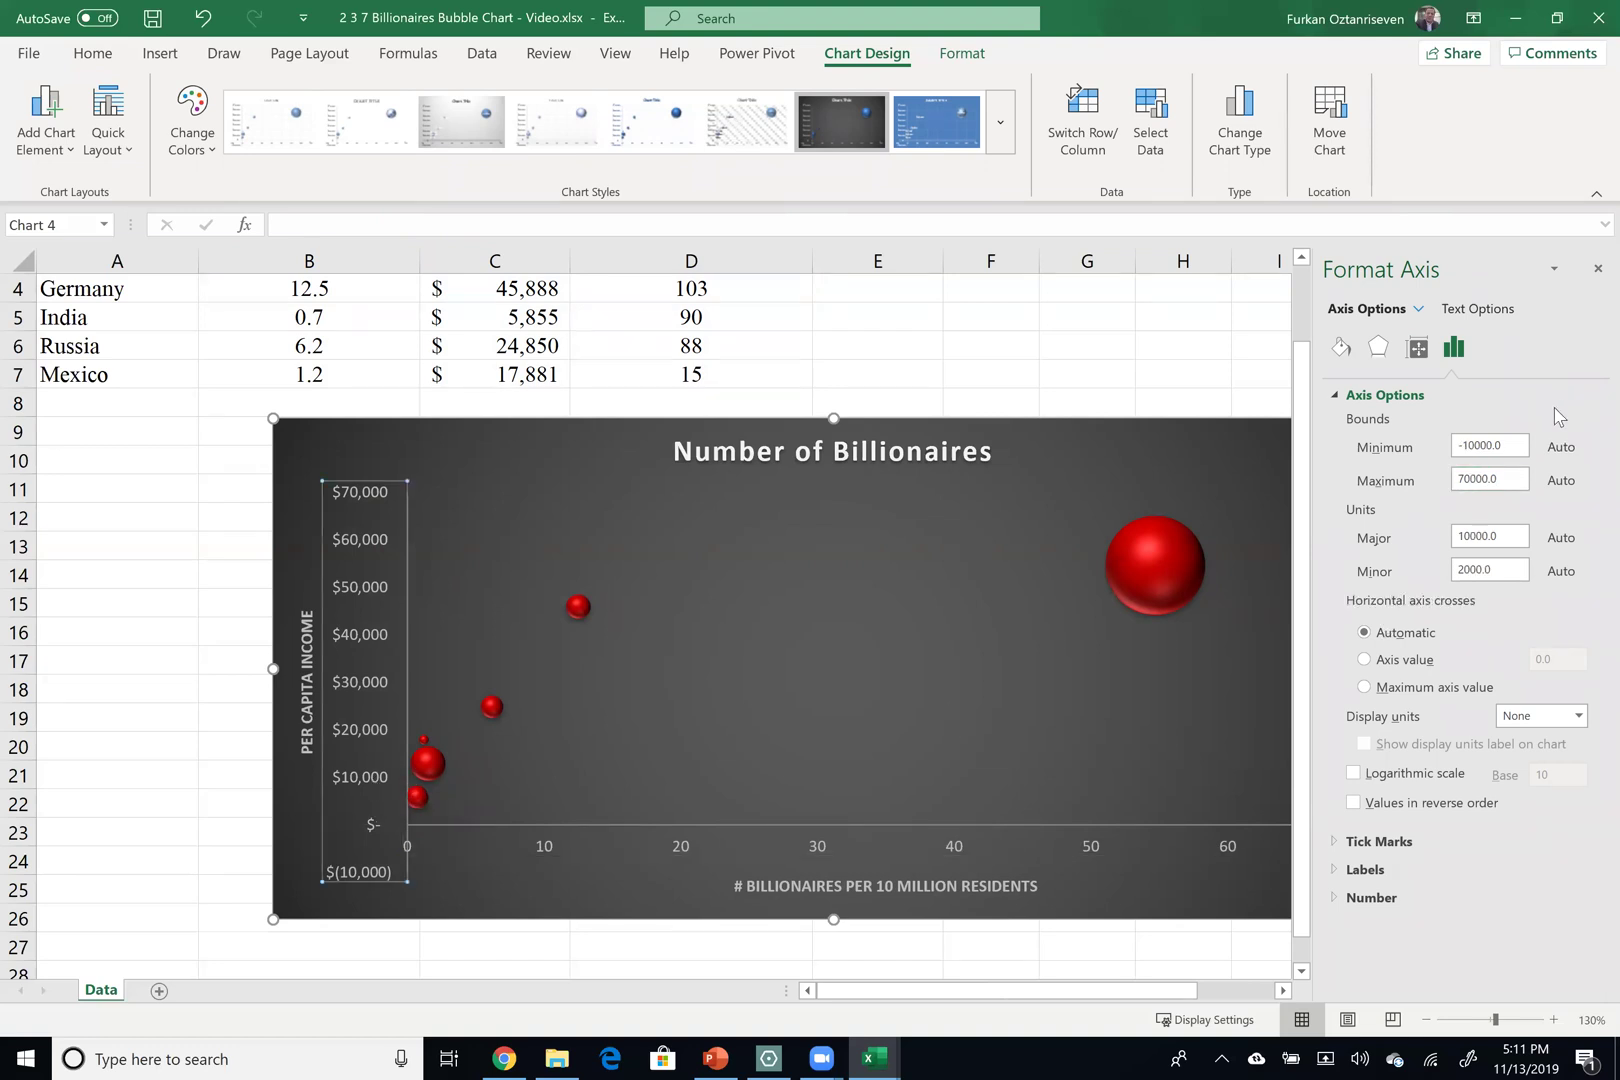
{"action": "left_click_drag", "start_coordinate": [1460, 447], "coordinate": [1489, 452]}
{"action": "double_click", "coordinate": [1488, 444]}
{"action": "type", "text": "0"}
{"action": "left_click", "coordinate": [1510, 476]}
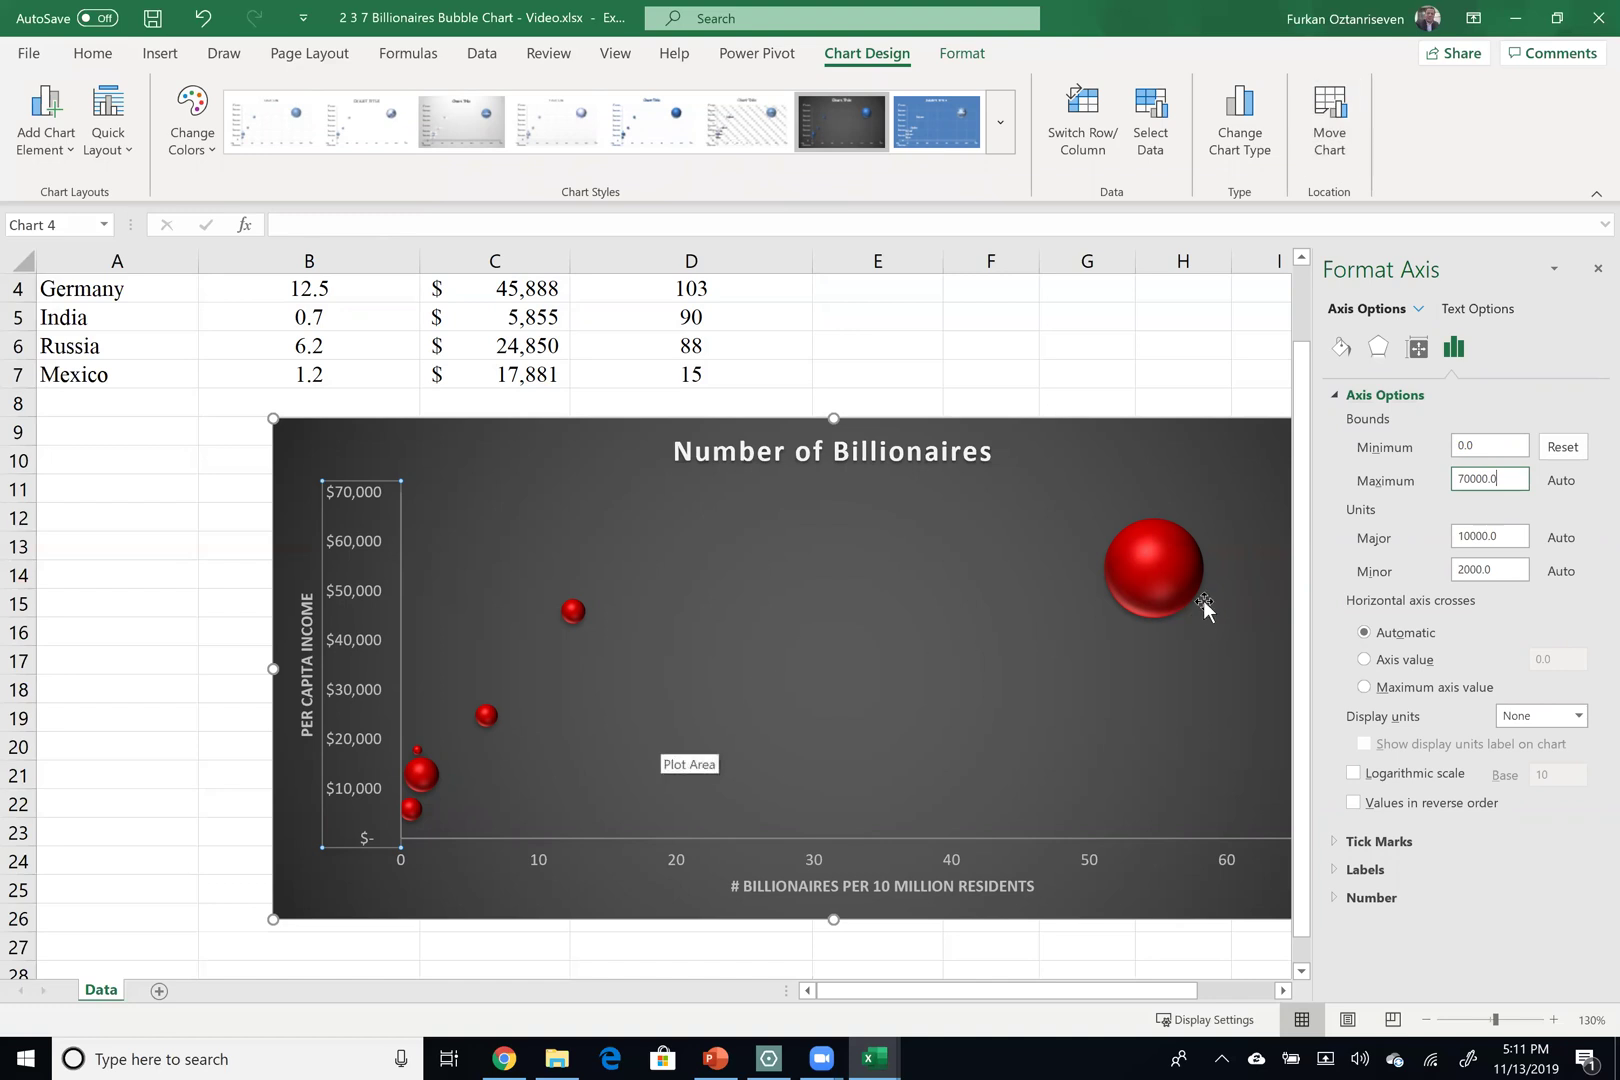
Add data labels to all bubbles in the chart series
{"action": "left_click", "coordinate": [1179, 577]}
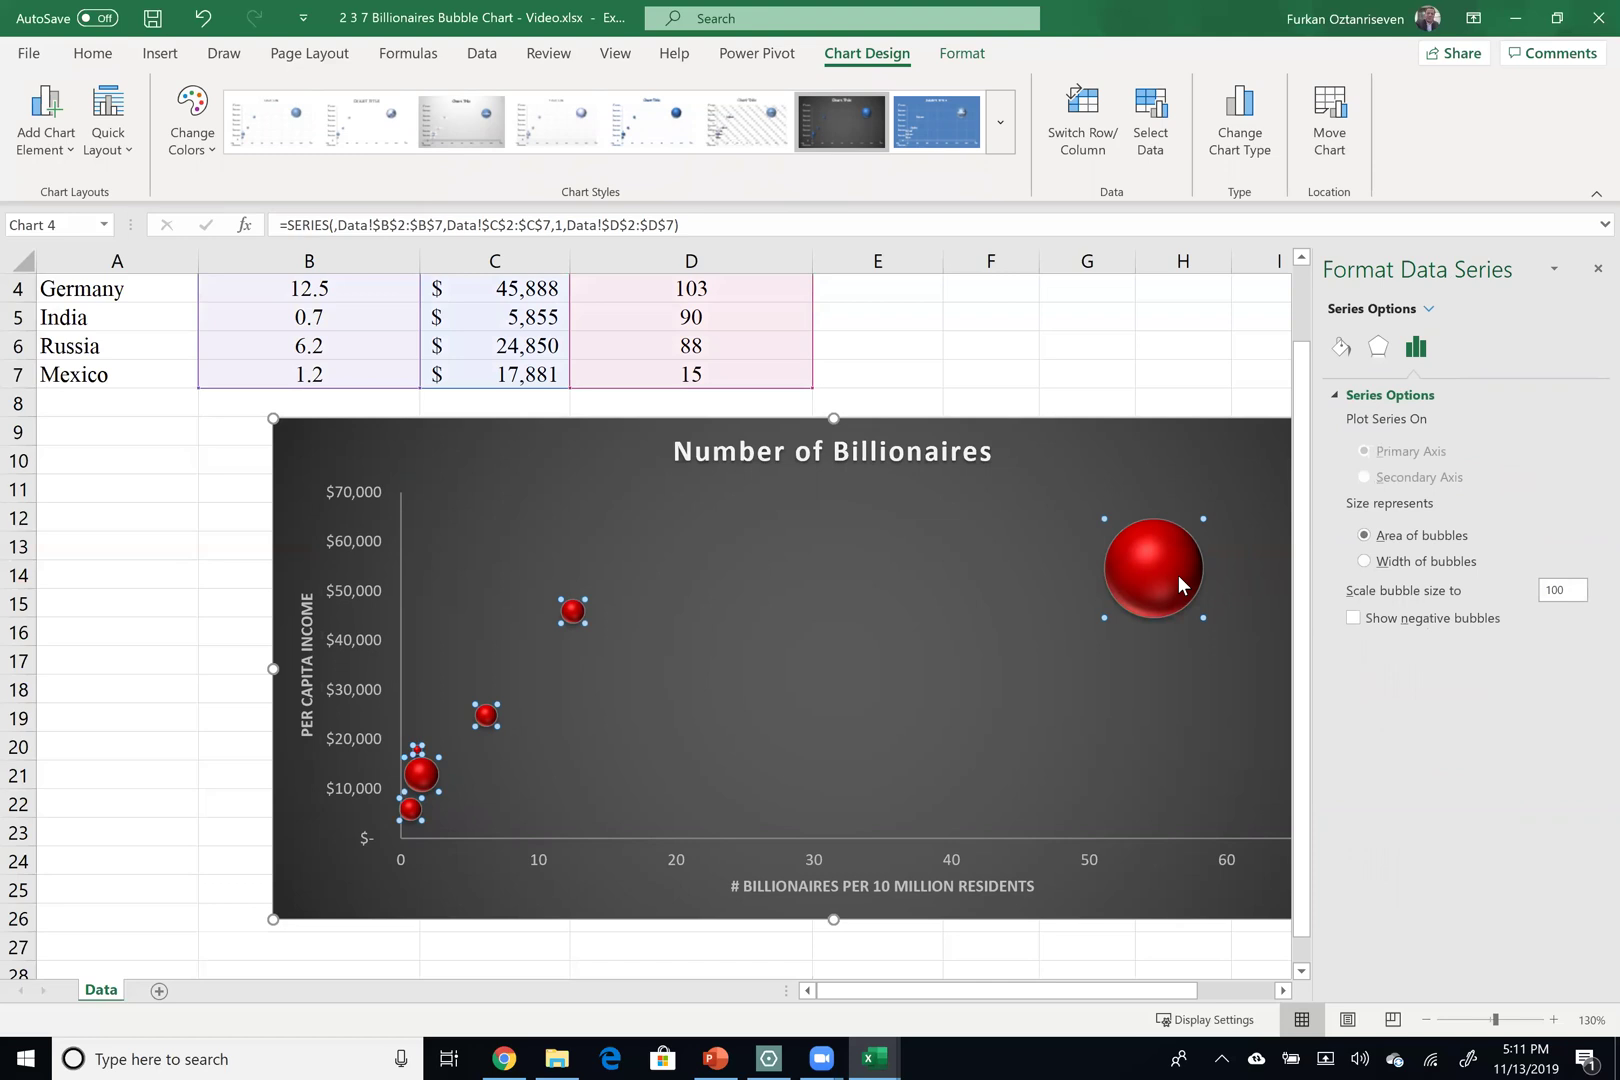
{"action": "right_click", "coordinate": [1178, 575]}
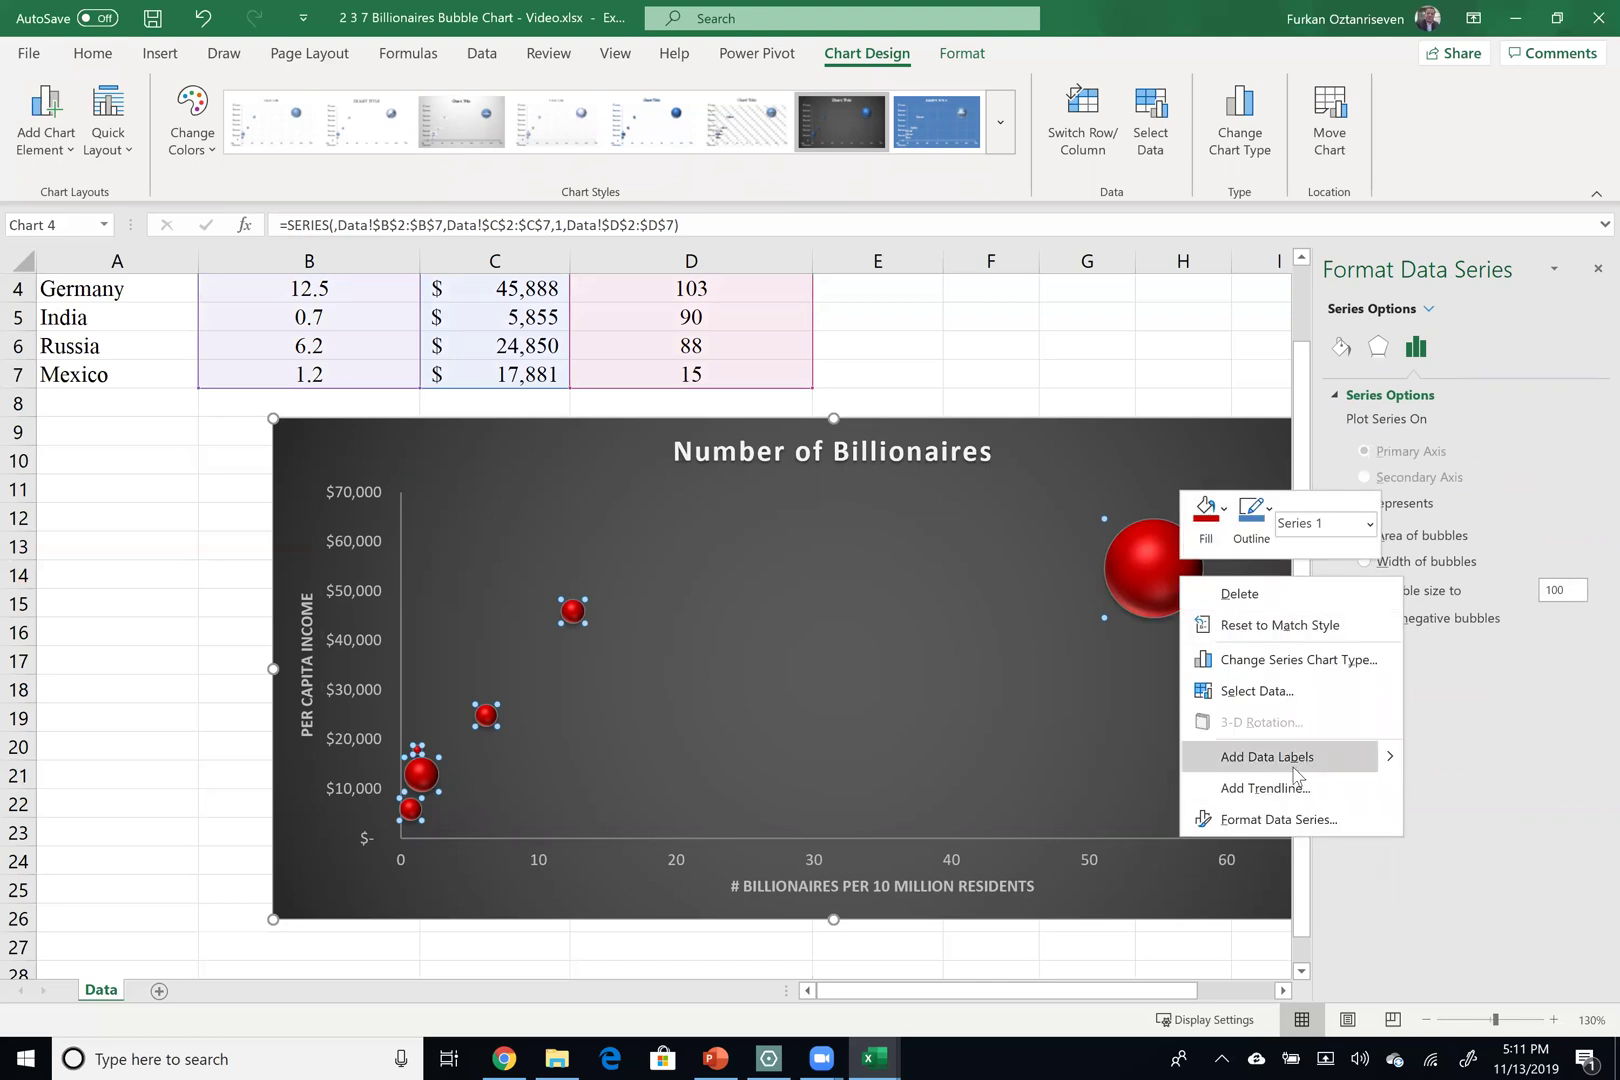
{"action": "key", "text": "Escape"}
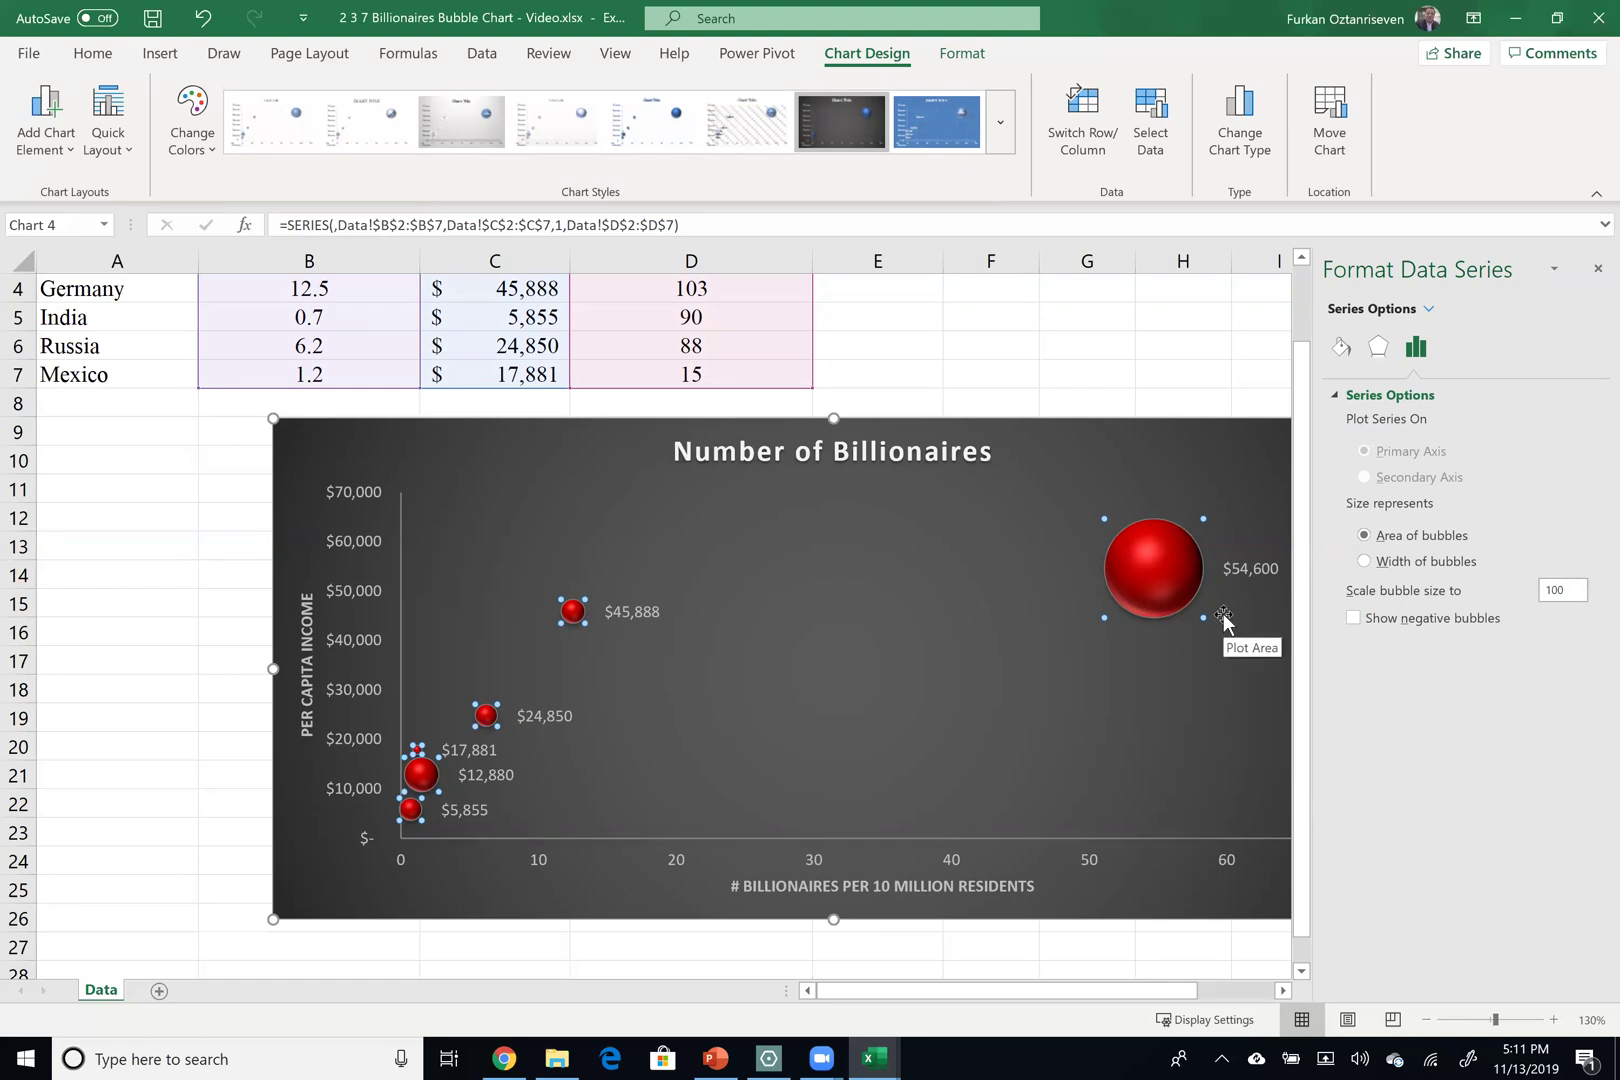
{"action": "scroll", "coordinate": [926, 589], "scroll_direction": "up", "scroll_amount": 1}
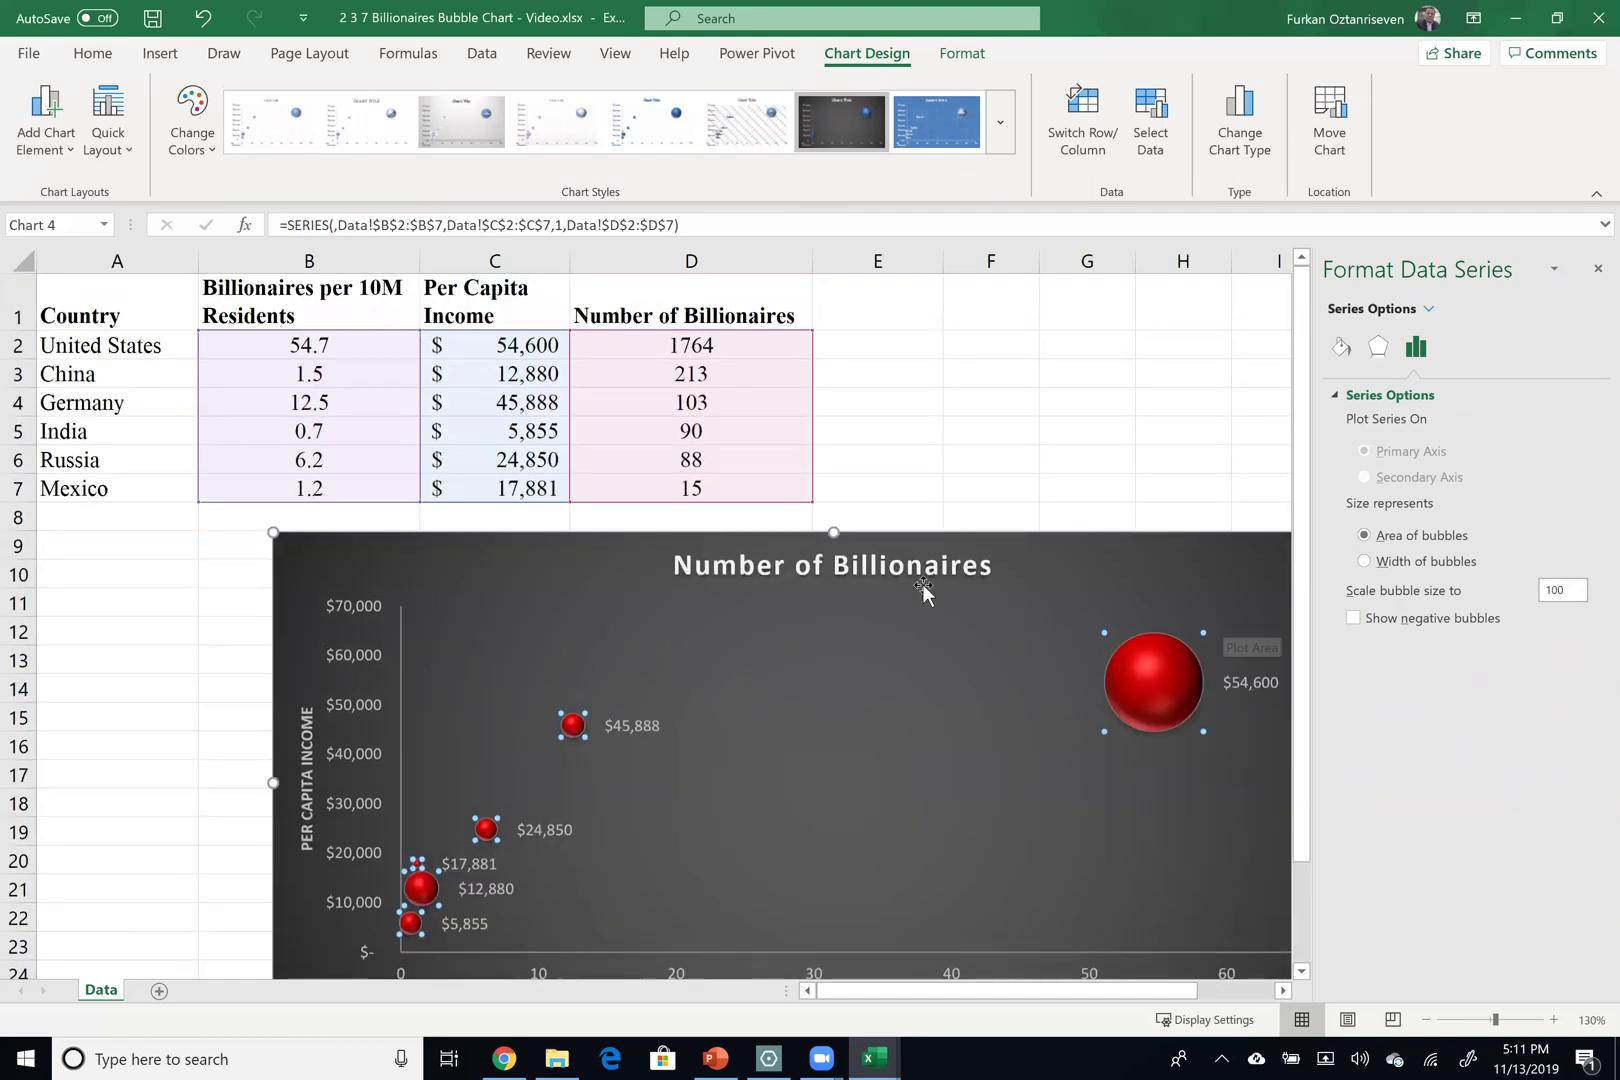
{"action": "scroll", "coordinate": [825, 555], "scroll_direction": "down", "scroll_amount": 2}
{"action": "scroll", "coordinate": [579, 542], "scroll_direction": "up", "scroll_amount": 2}
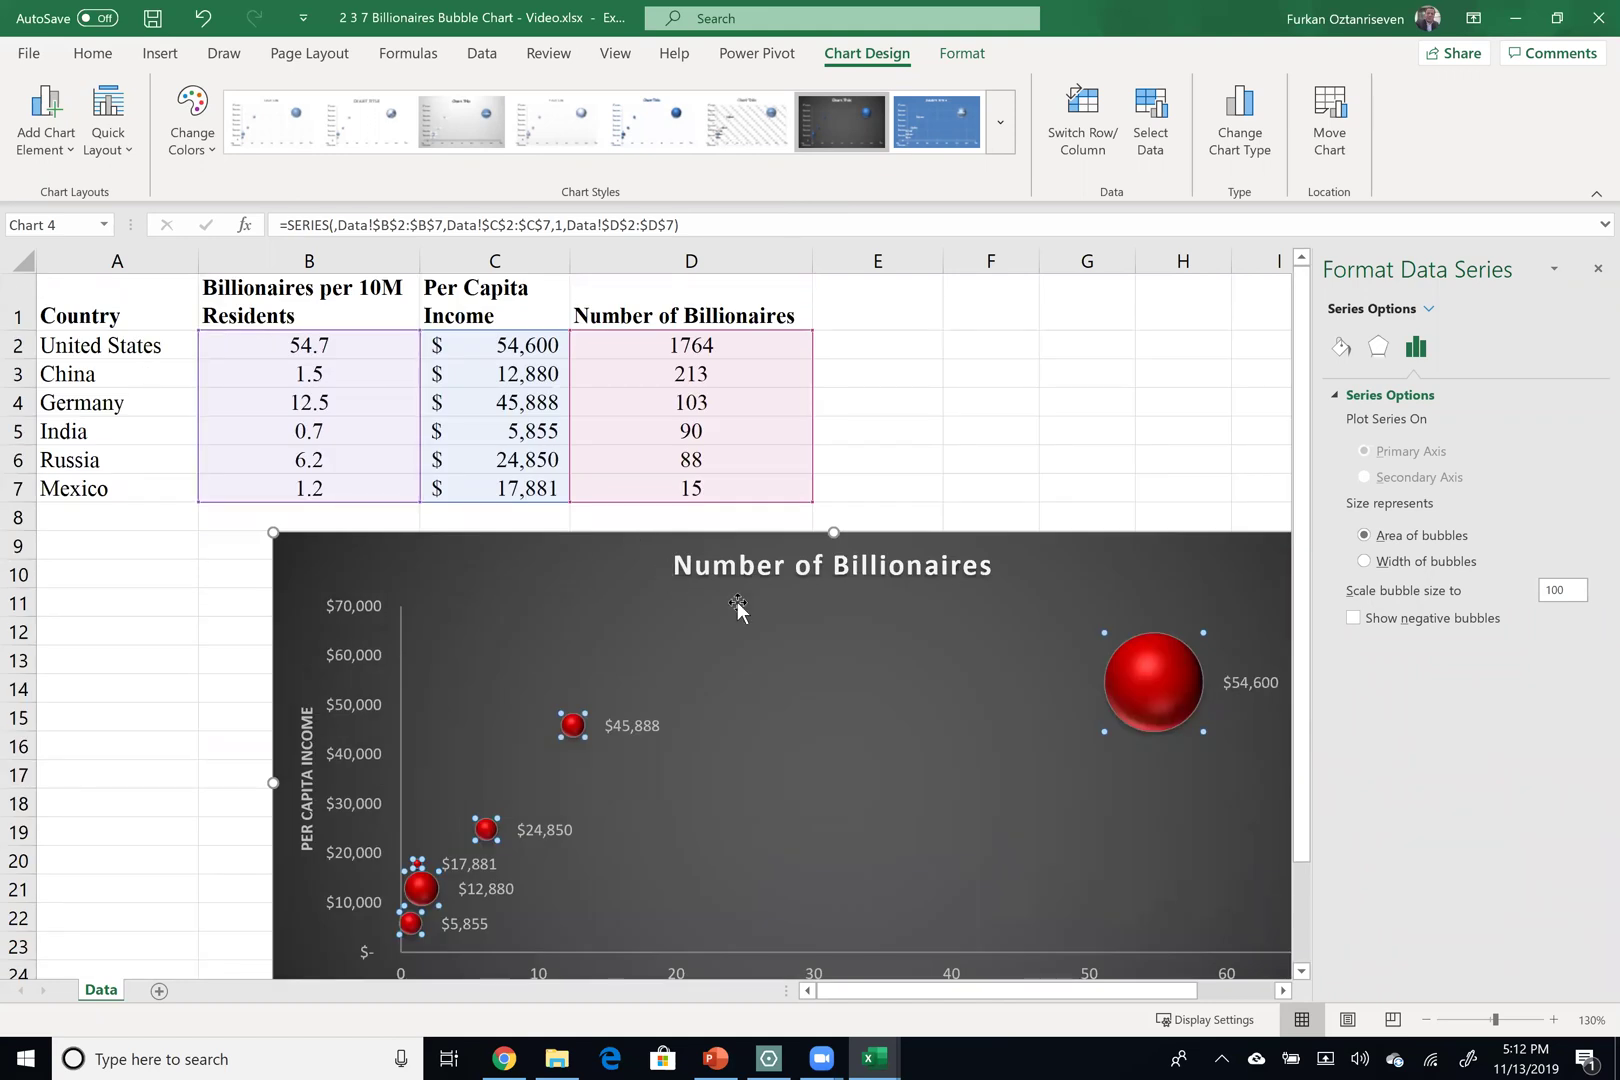
Include the country names from cells A2:A7 in the bubbles' data labels using Value From Cells
{"action": "right_click", "coordinate": [1172, 688]}
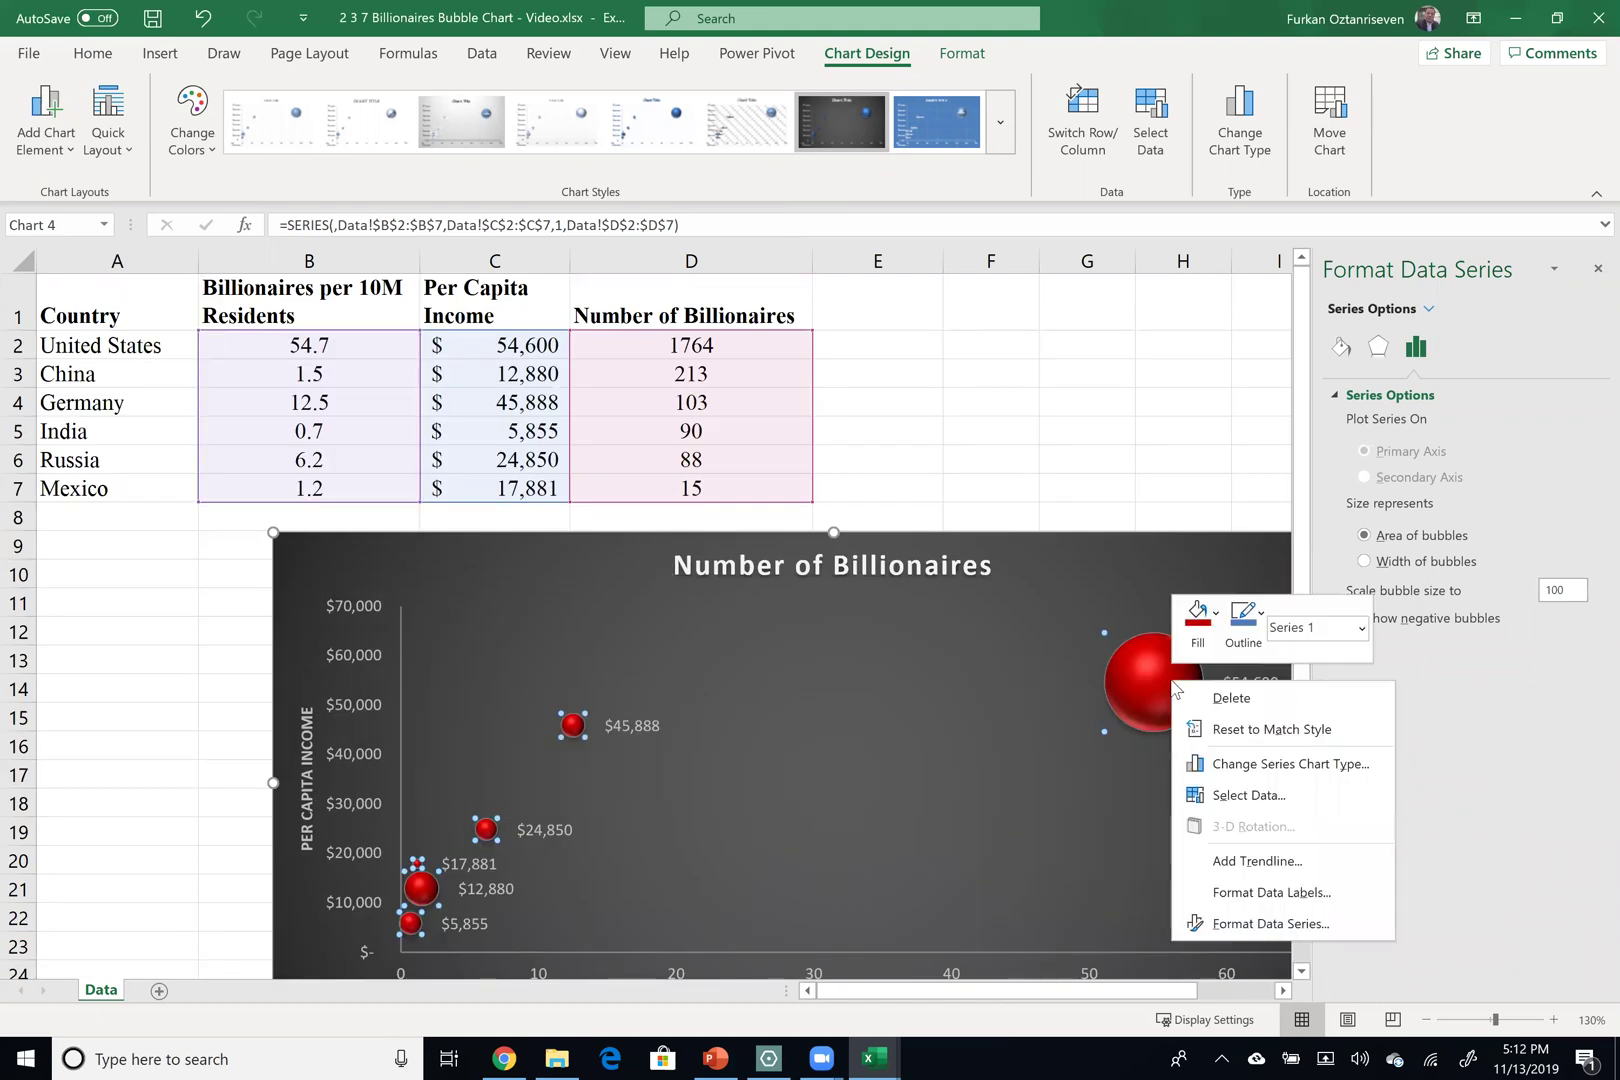
{"action": "left_click", "coordinate": [1261, 926]}
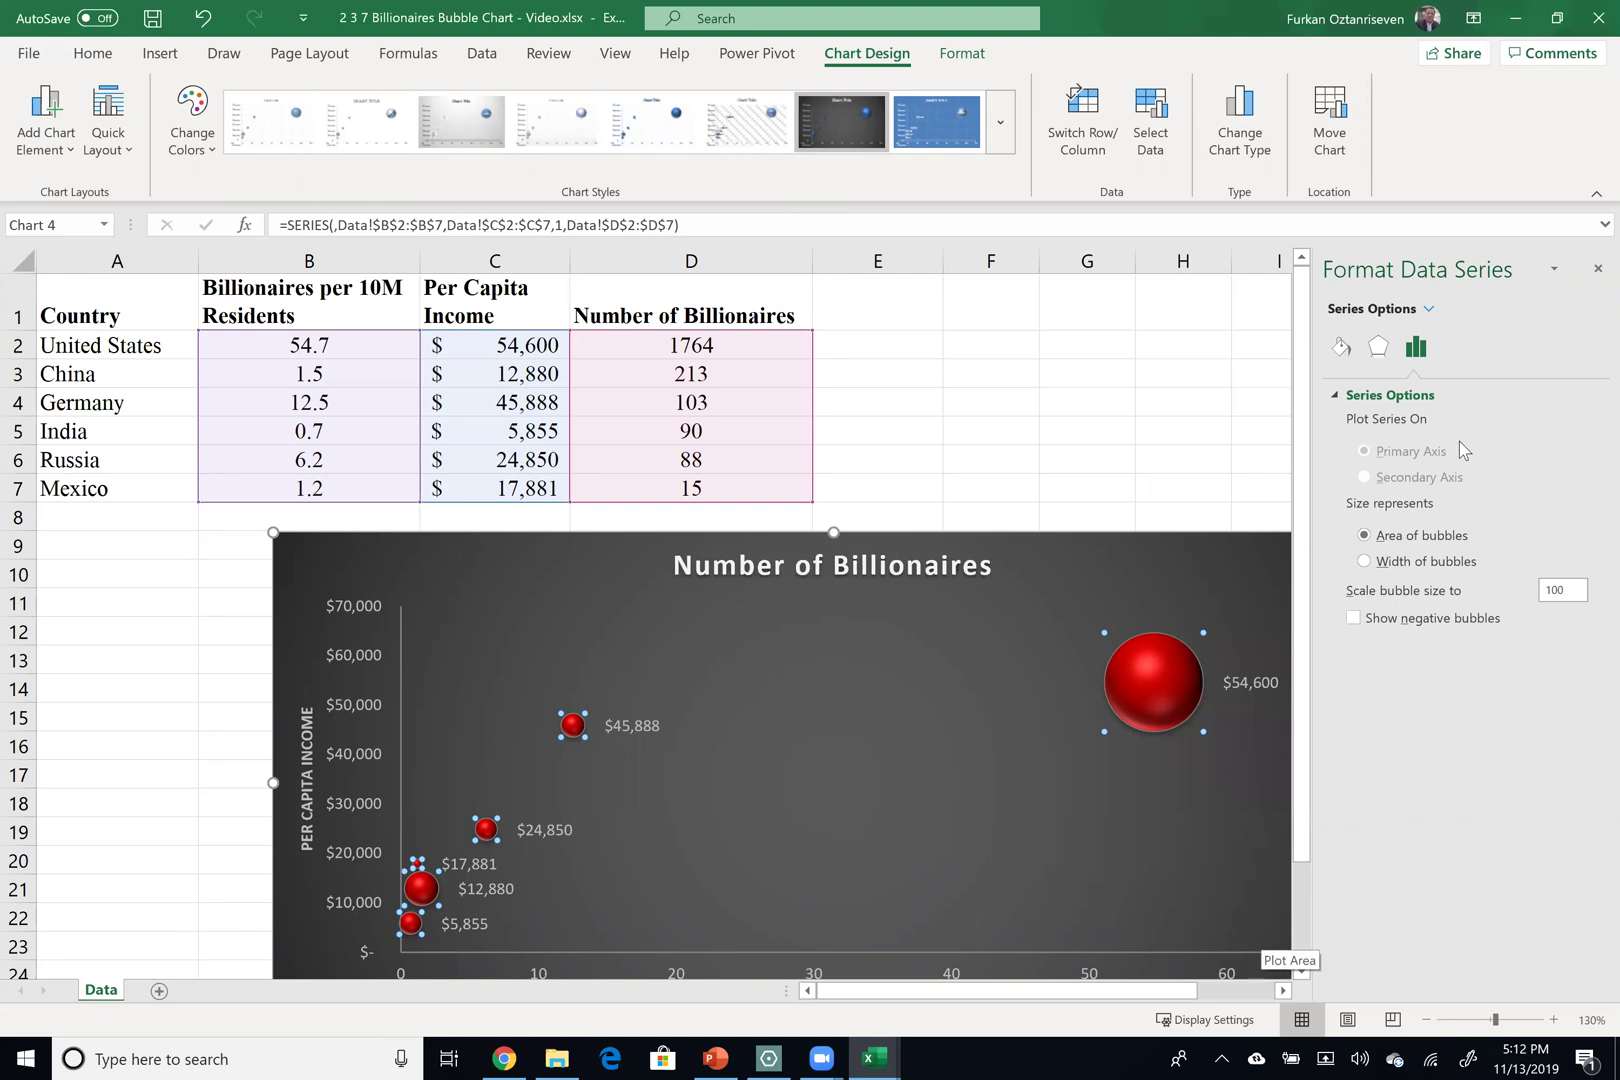
{"action": "left_click", "coordinate": [1377, 349]}
{"action": "left_click", "coordinate": [1345, 348]}
{"action": "left_click", "coordinate": [1415, 347]}
{"action": "left_click", "coordinate": [1430, 310]}
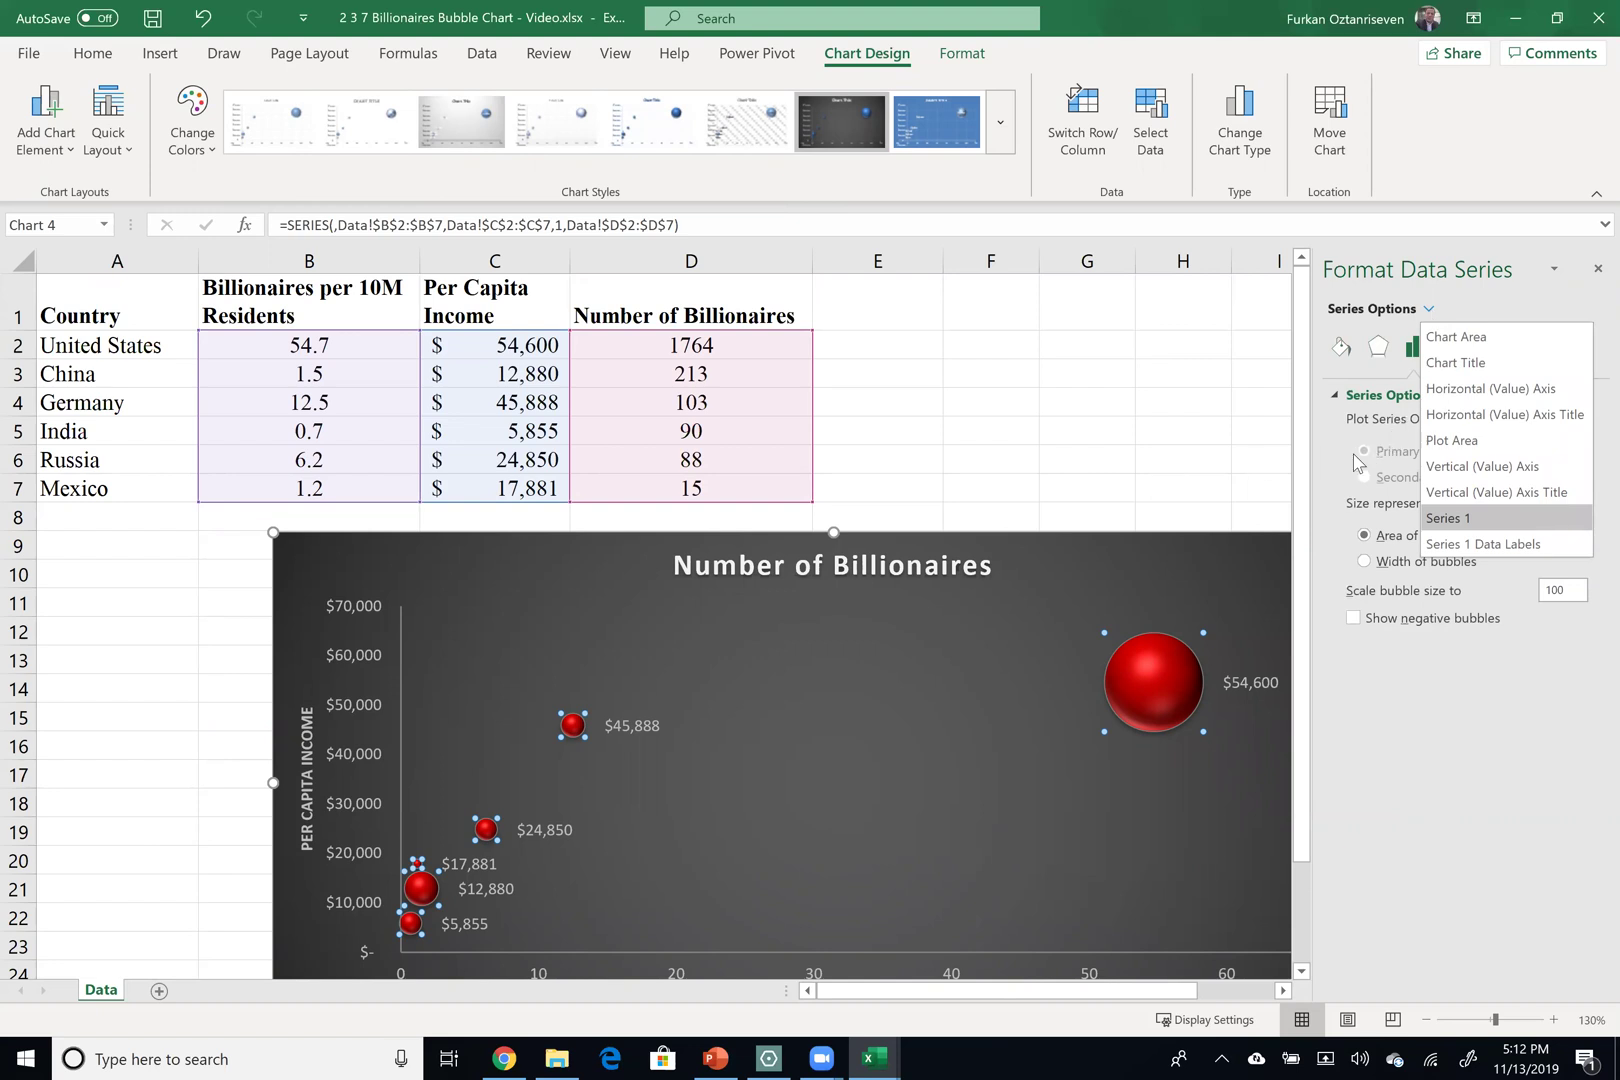
{"action": "left_click", "coordinate": [1474, 544]}
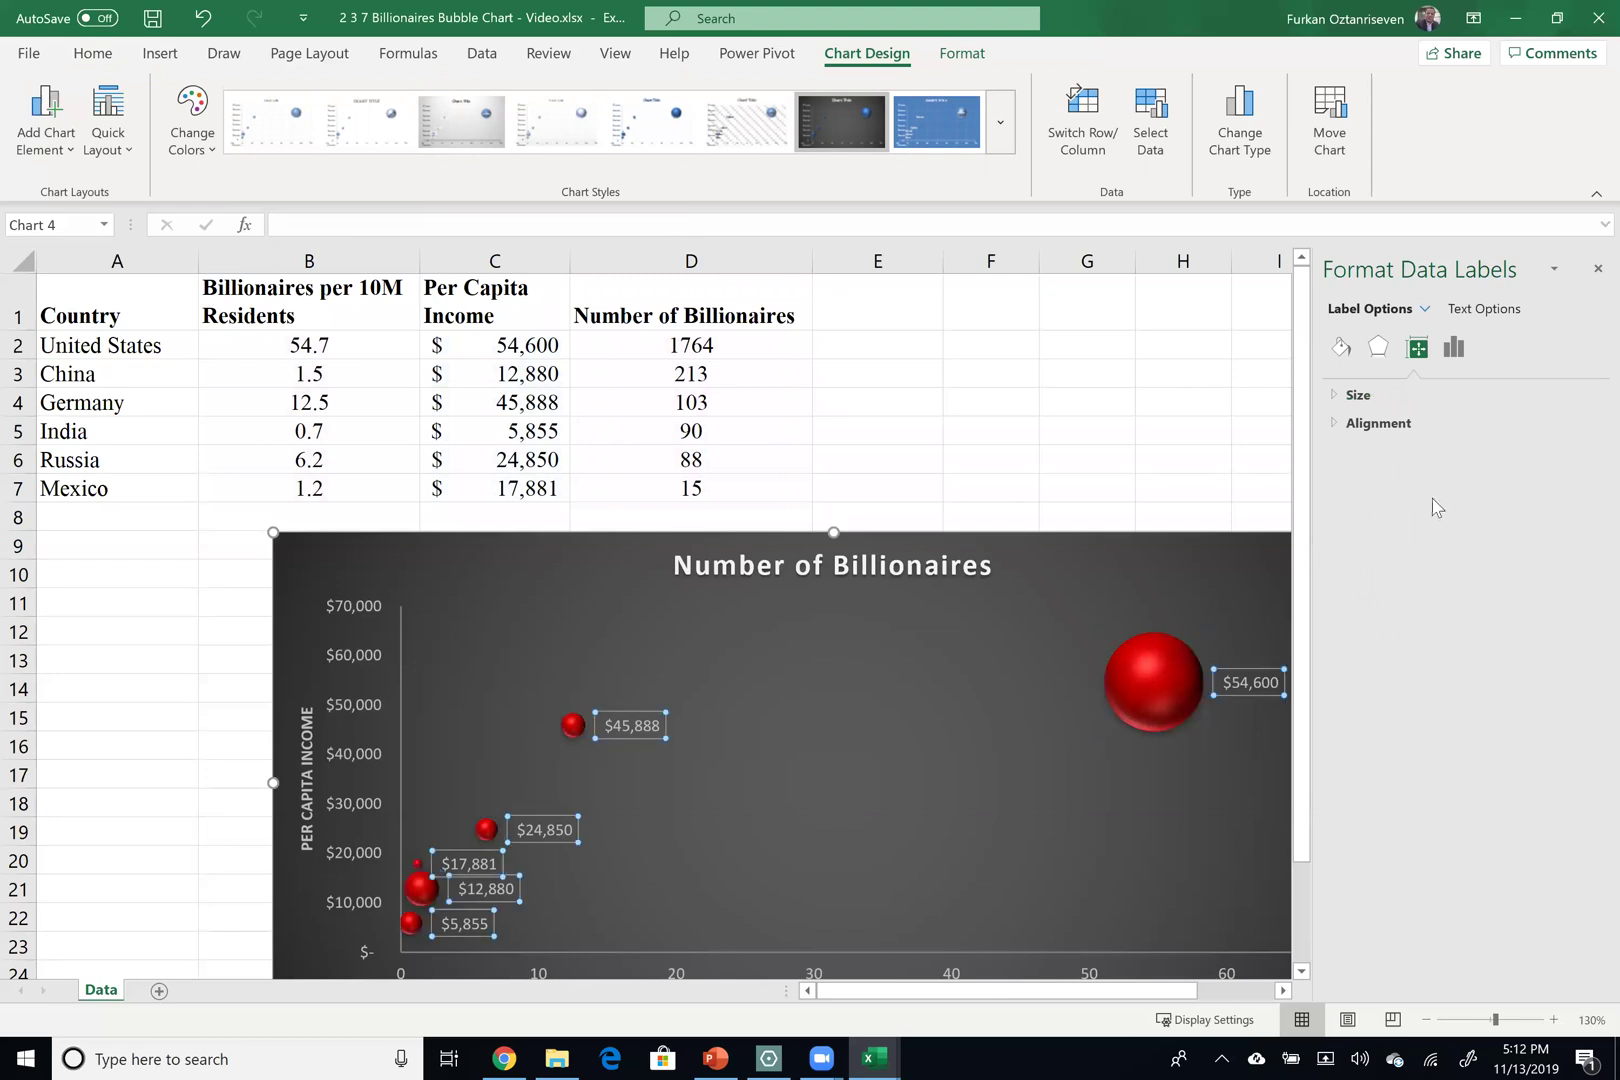
{"action": "left_click", "coordinate": [1451, 348]}
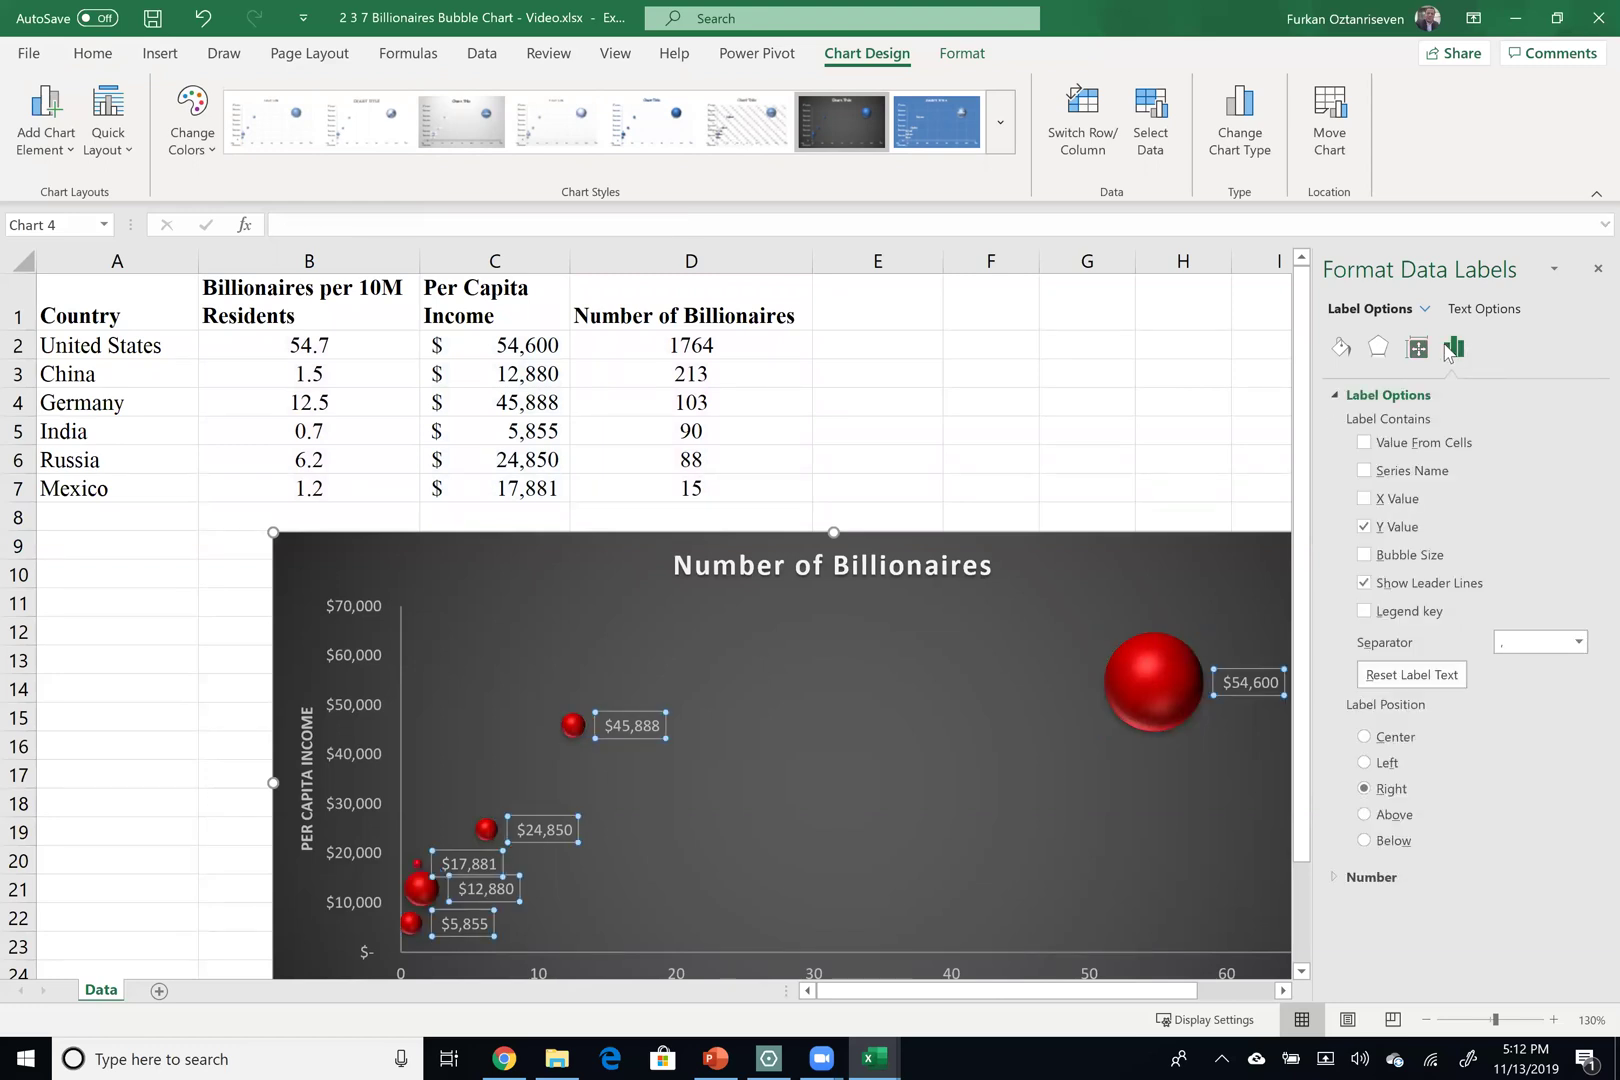
{"action": "left_click", "coordinate": [1397, 449]}
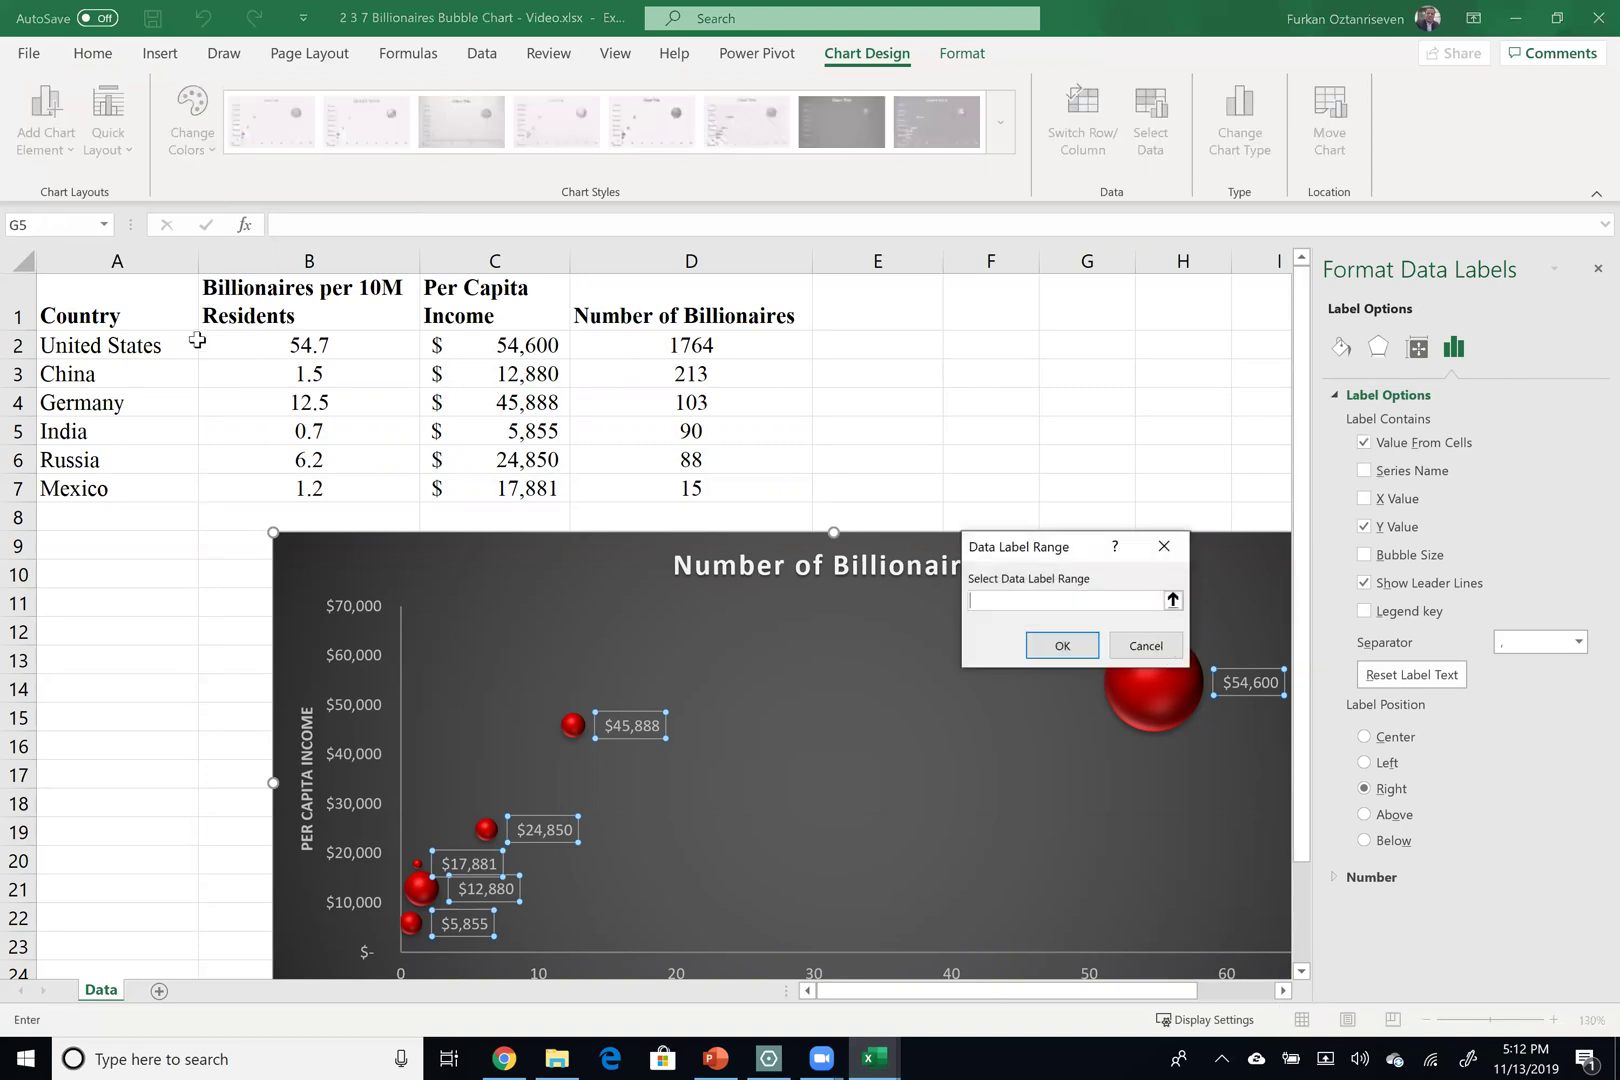
{"action": "left_click_drag", "start_coordinate": [168, 344], "coordinate": [127, 495]}
{"action": "left_click", "coordinate": [1062, 645]}
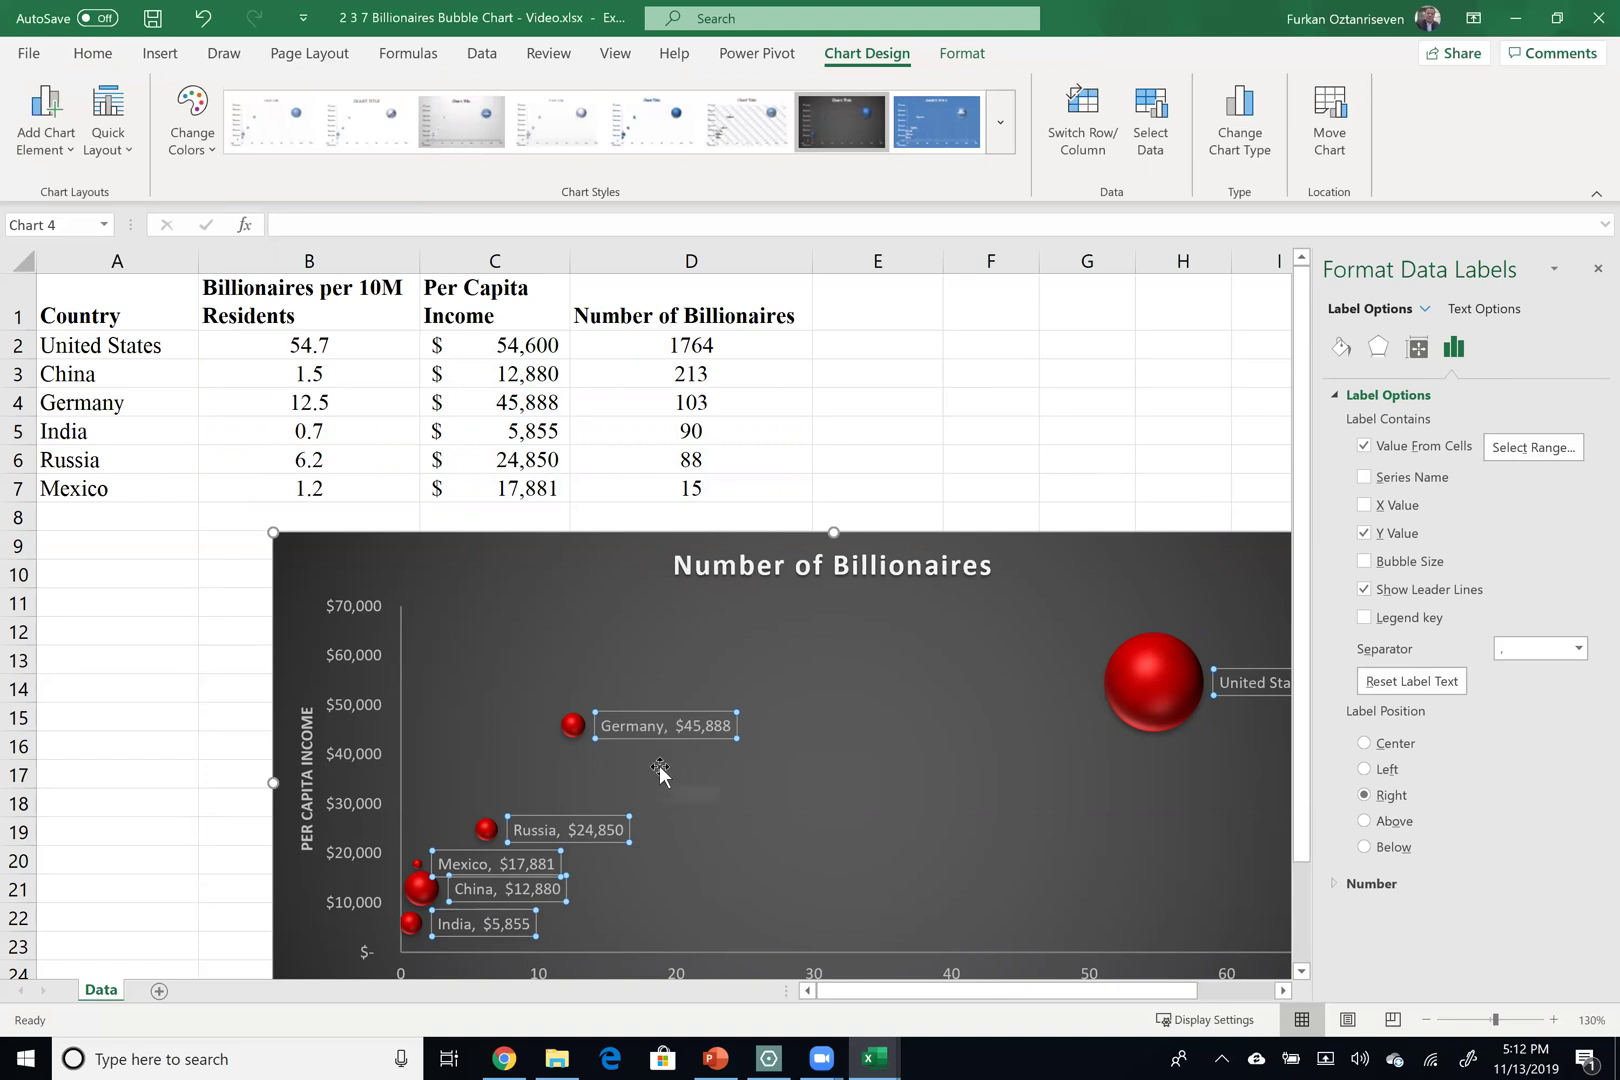
Remove the Y value from the bubbles' data labels and deselect the chart
{"action": "scroll", "coordinate": [743, 680], "scroll_direction": "down", "scroll_amount": 1}
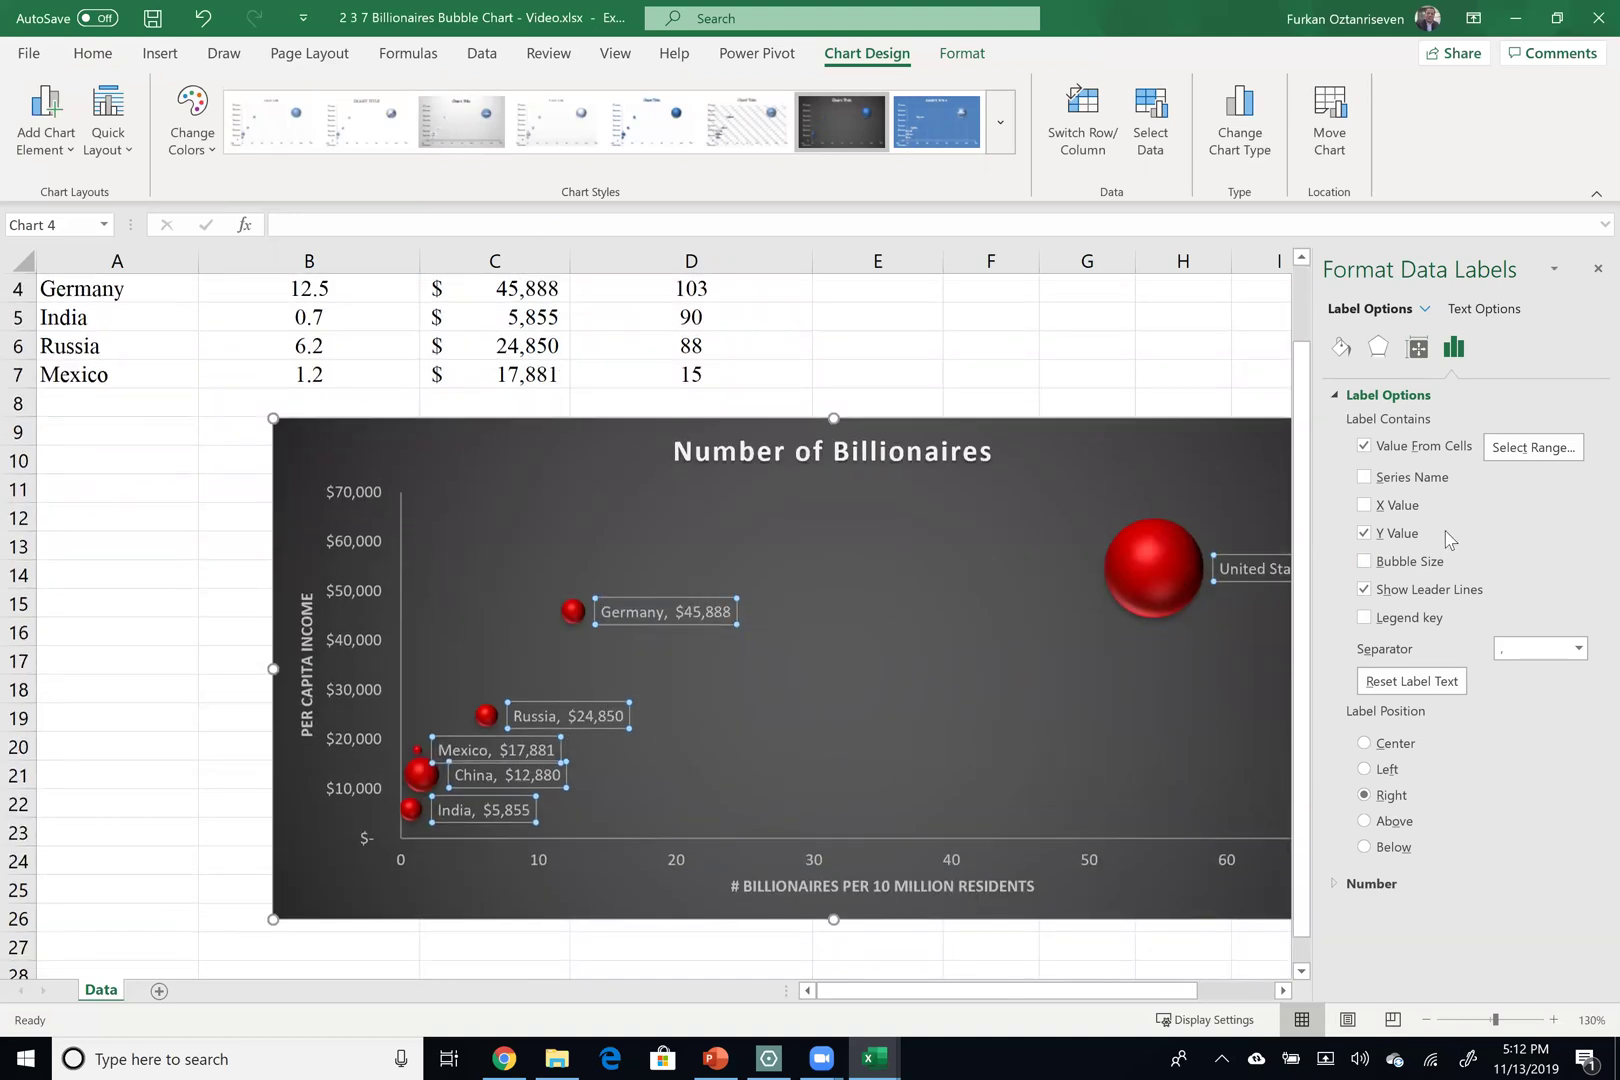
{"action": "left_click", "coordinate": [1365, 534]}
{"action": "left_click_drag", "start_coordinate": [1104, 996], "coordinate": [1140, 1012]}
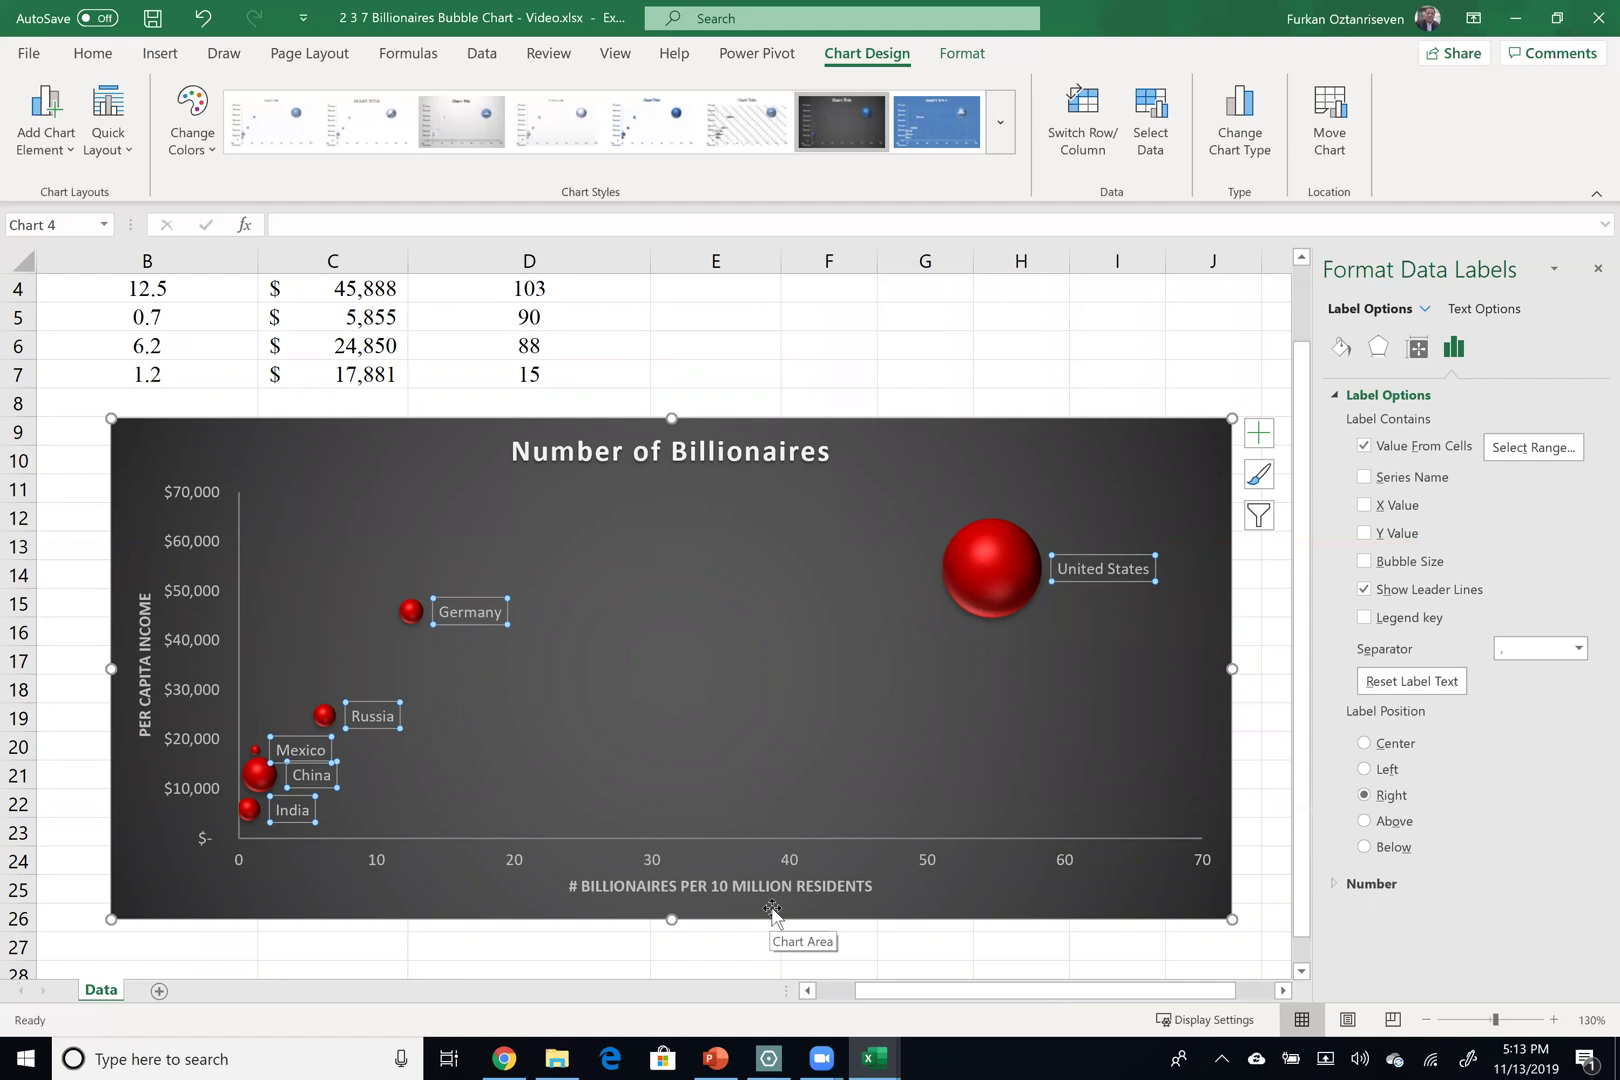
{"action": "left_click", "coordinate": [761, 373]}
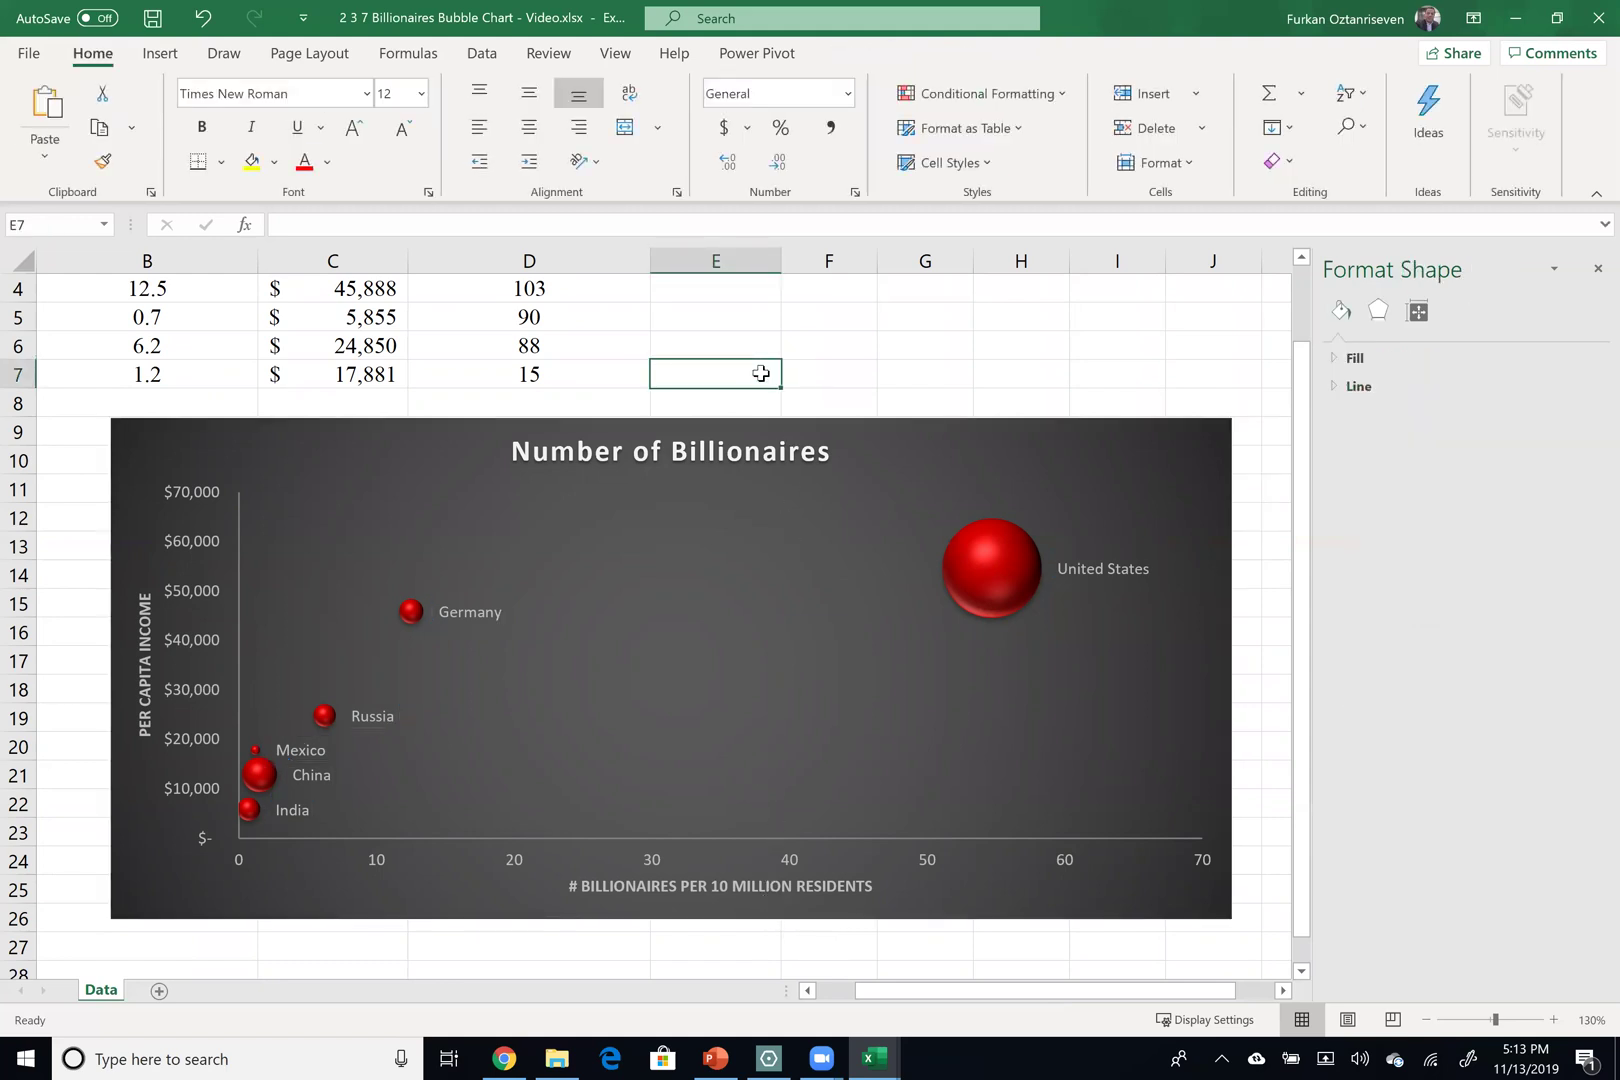